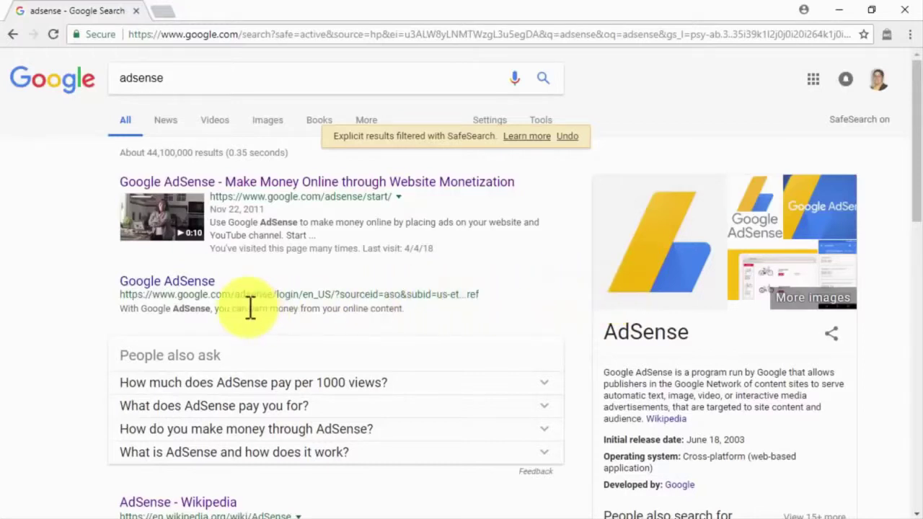
# - Open the Google AdSense result from the Google search results to sign in
pyautogui.click(212, 280)
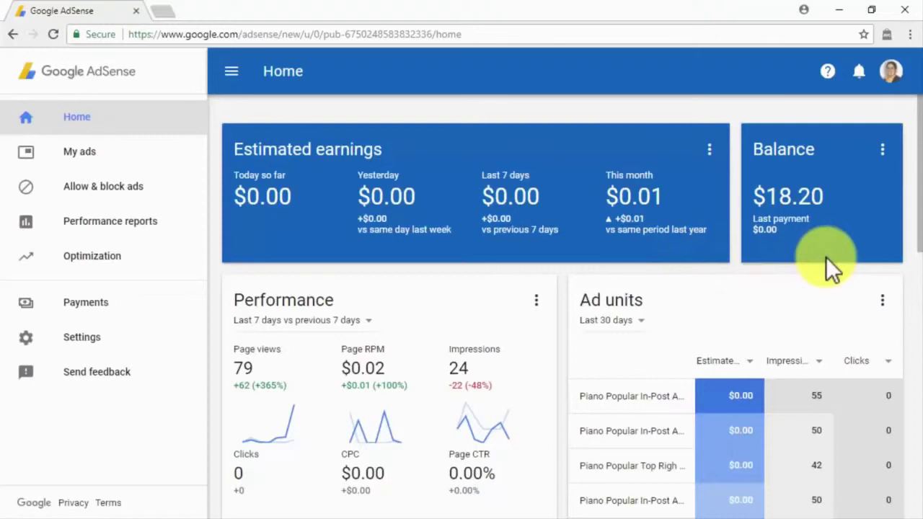
# - Review the Home performance, countries and sites cards, toggle the sidebar, then go to My ads
pyautogui.scroll(-2, 827, 259)
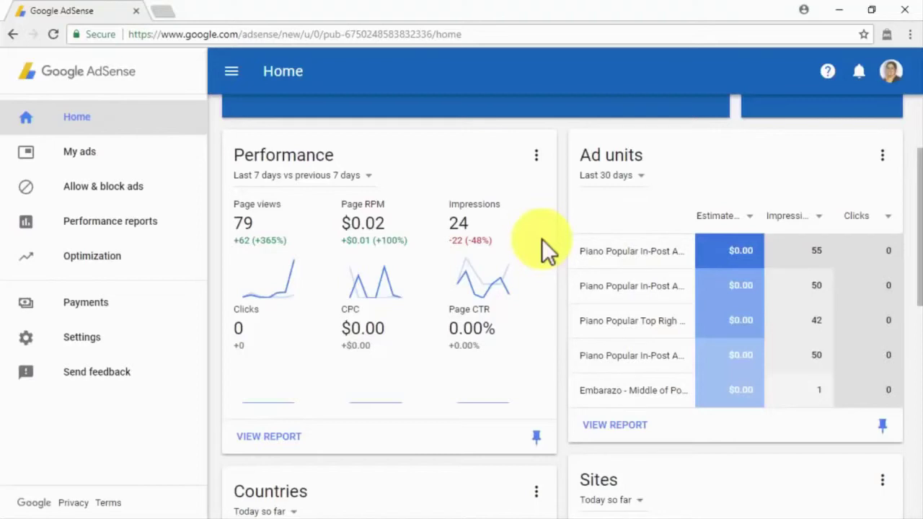
pyautogui.scroll(-4, 541, 239)
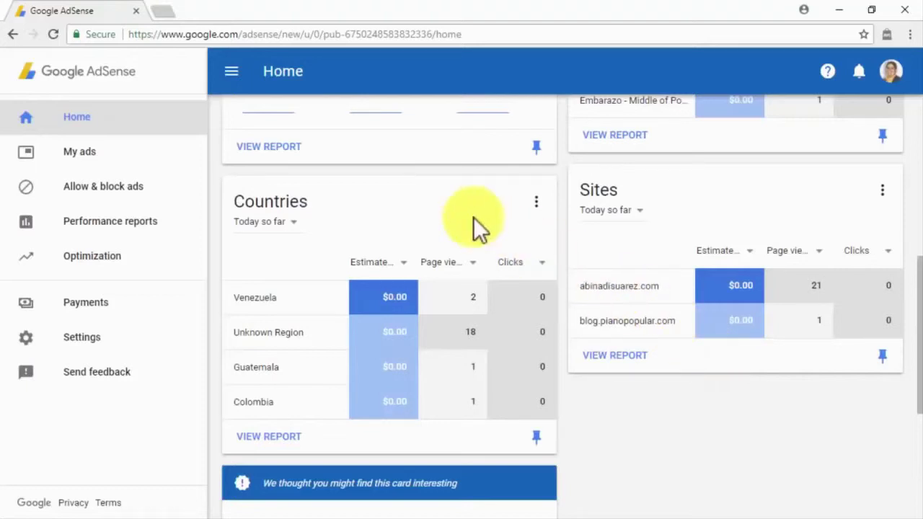
pyautogui.click(225, 75)
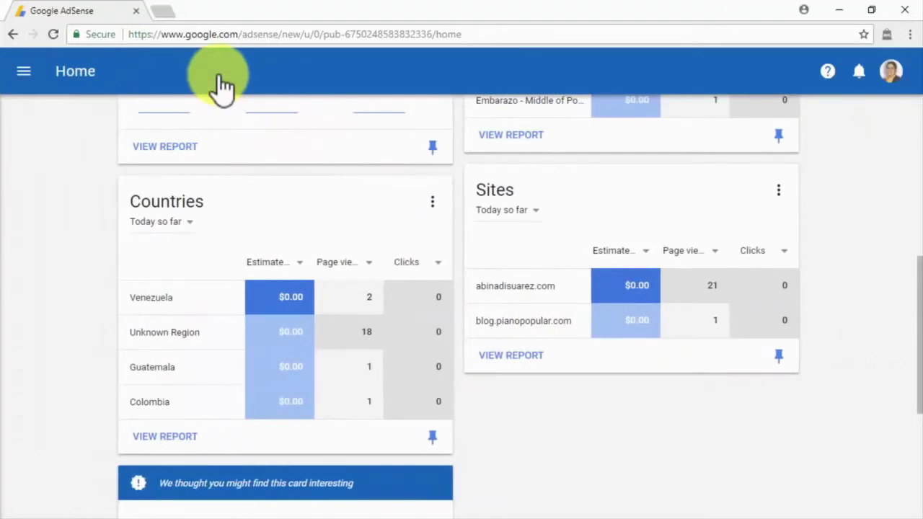
pyautogui.click(24, 71)
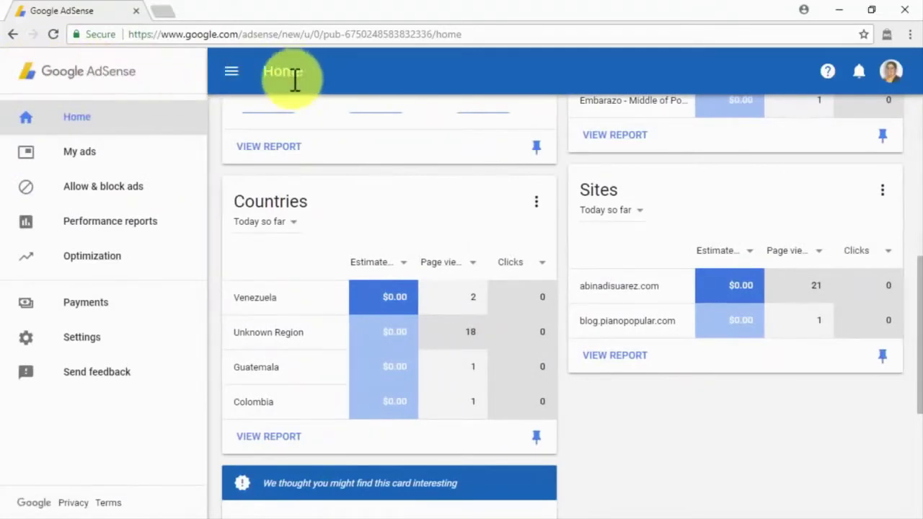
pyautogui.click(163, 157)
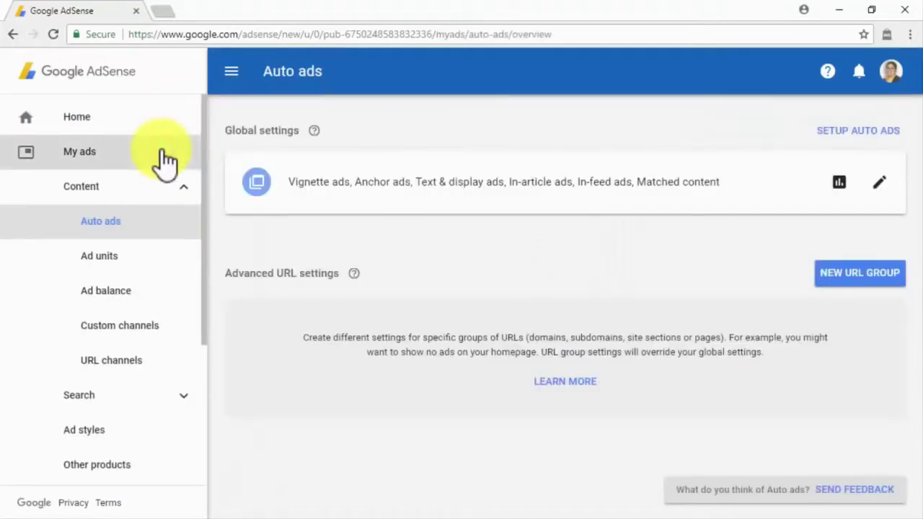
# - View and dismiss the Auto ads setup code snippet, then open the Ad units list
pyautogui.click(173, 196)
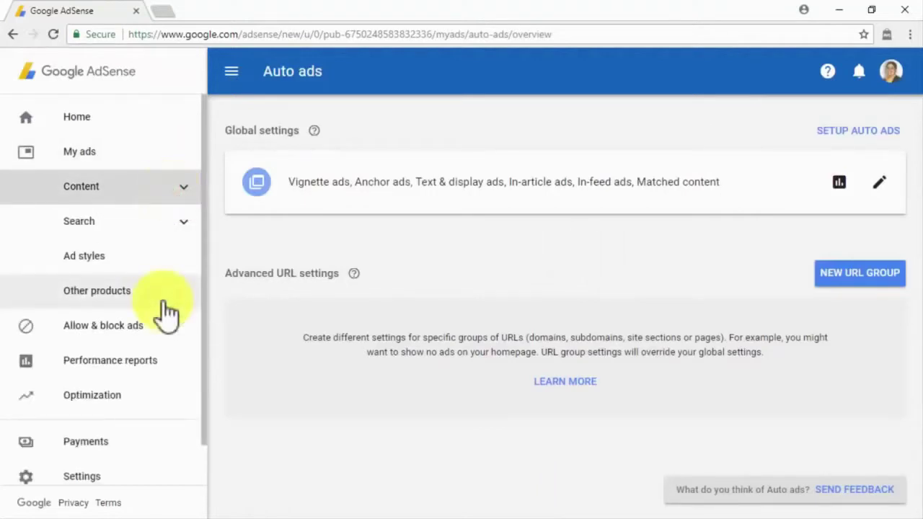
pyautogui.click(164, 192)
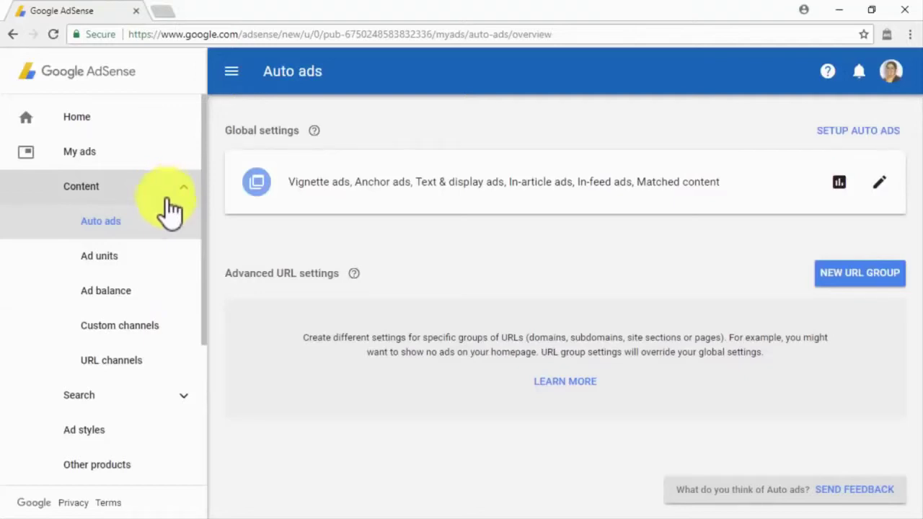
pyautogui.click(169, 222)
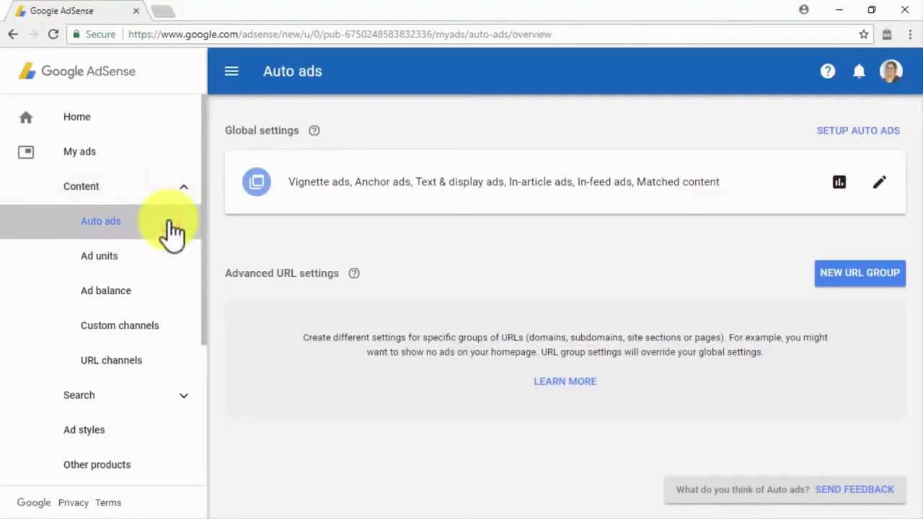
pyautogui.click(858, 131)
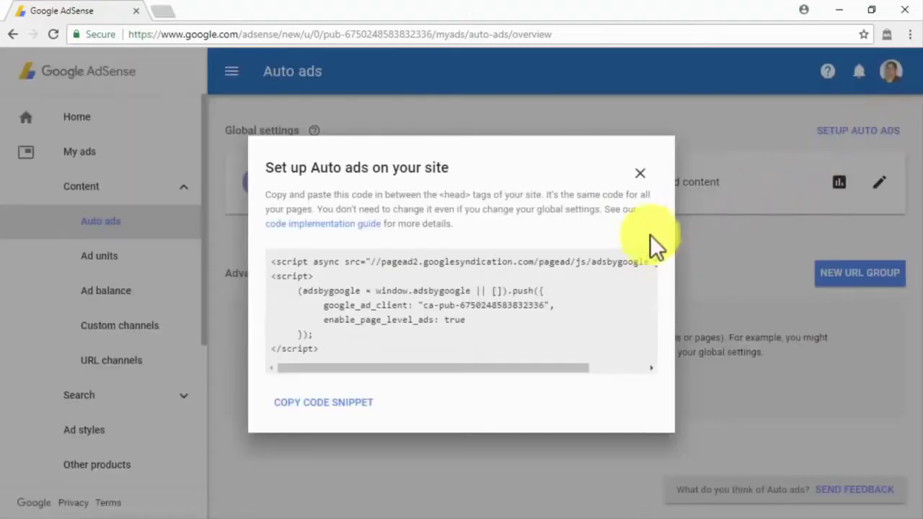
pyautogui.click(640, 175)
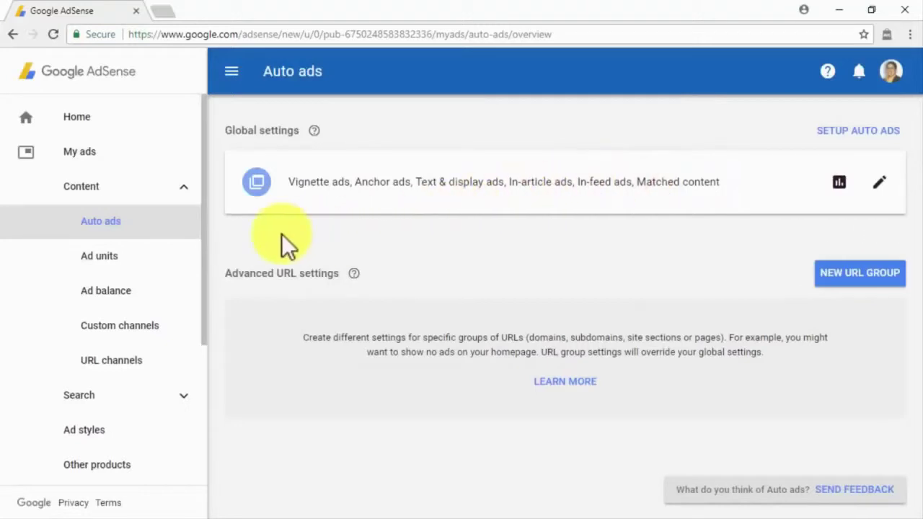
pyautogui.click(149, 259)
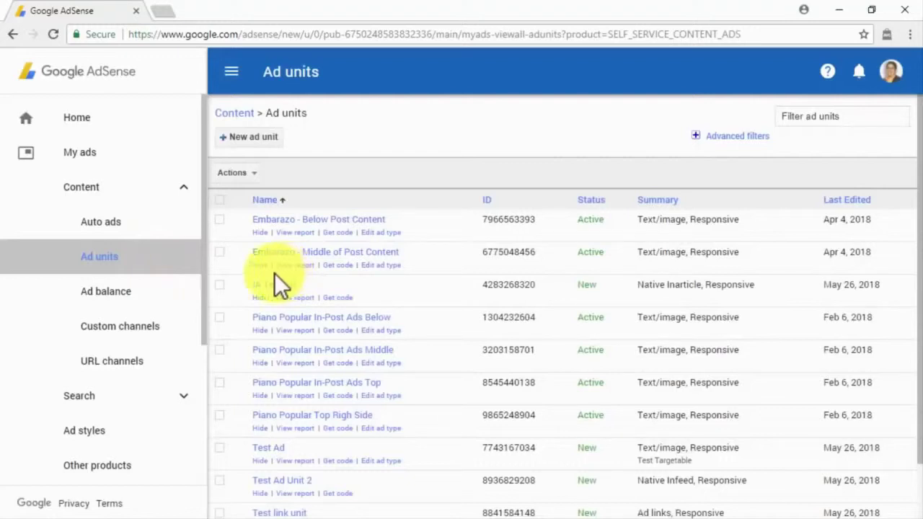
# - Review the Ad balance page, then open and cancel a new custom channel form
pyautogui.click(174, 295)
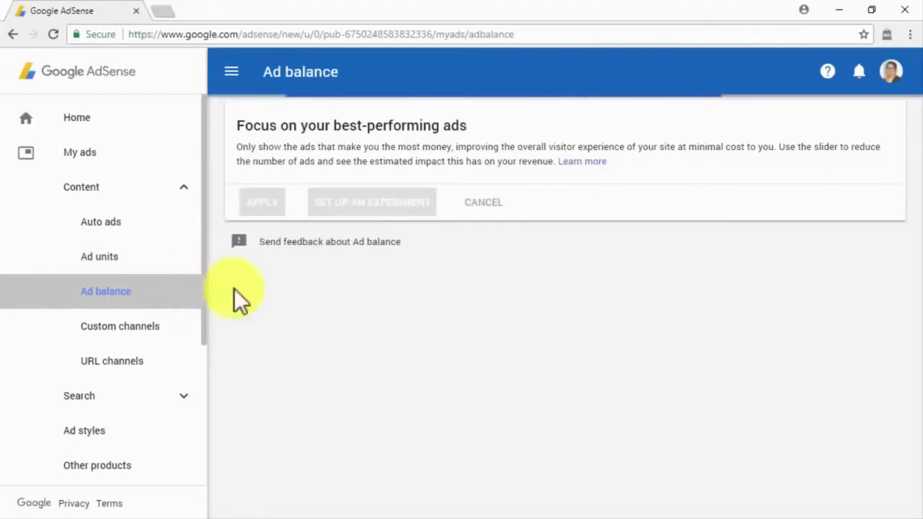
pyautogui.scroll(-1, 303, 286)
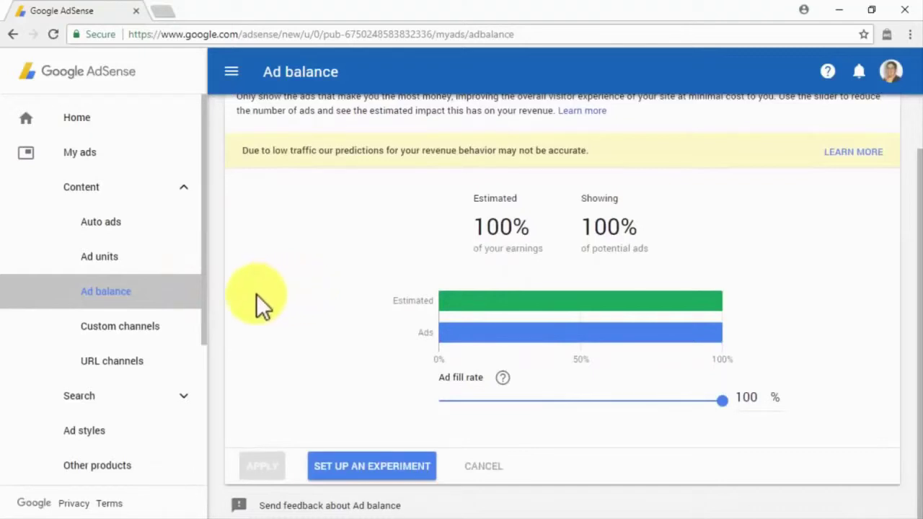
pyautogui.click(183, 324)
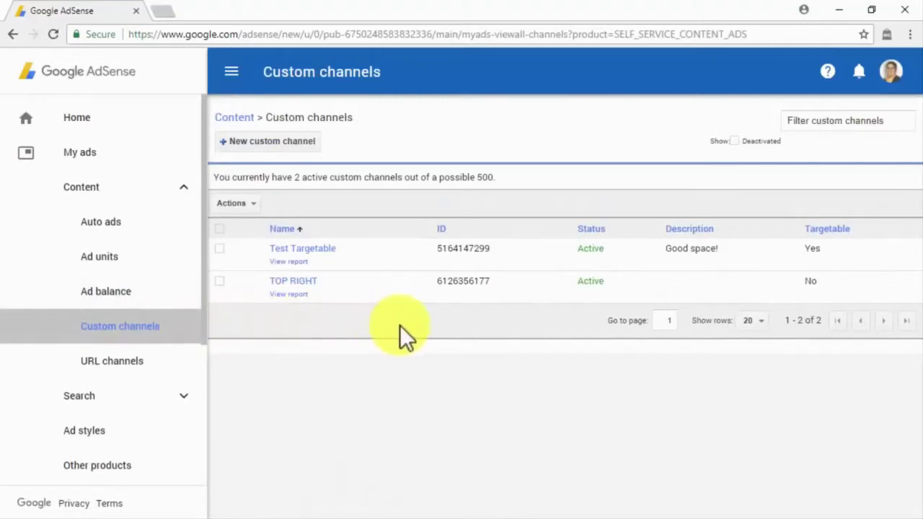
pyautogui.click(309, 145)
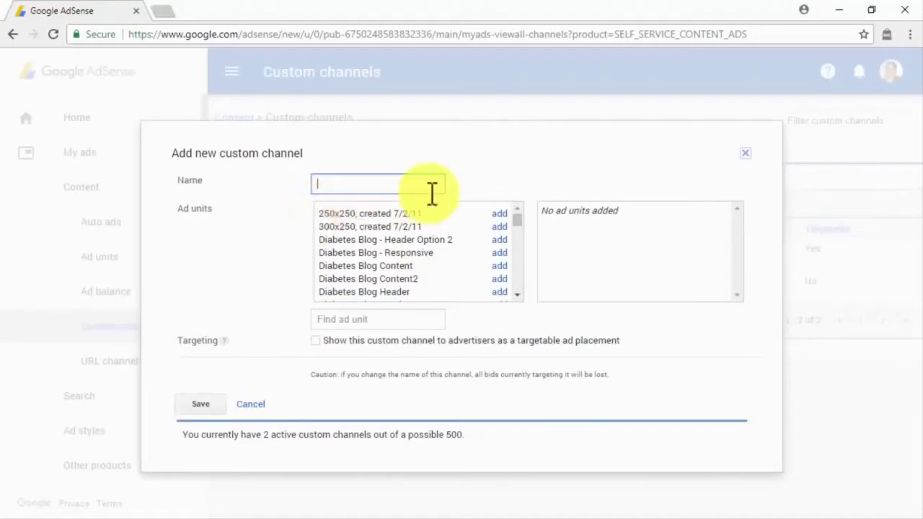
pyautogui.click(750, 156)
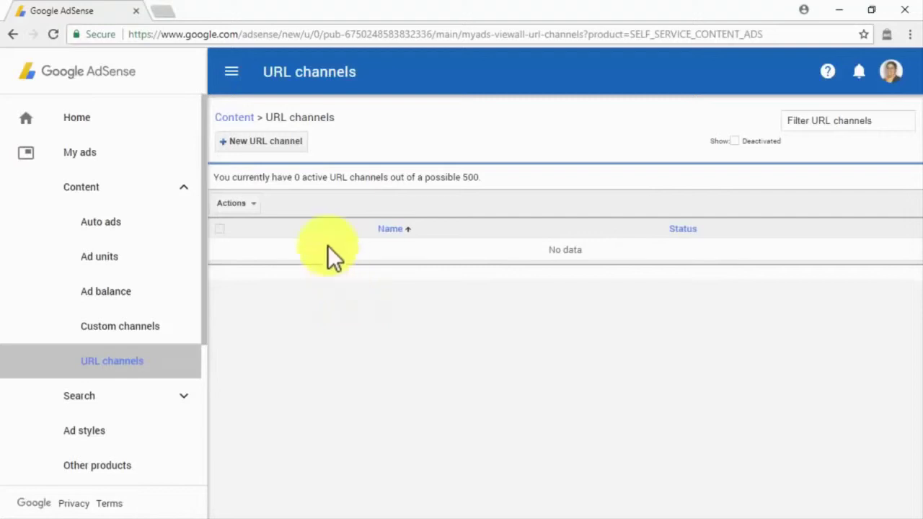
# - Paste two site addresses into a new URL channel form, then cancel it without adding
pyautogui.click(276, 141)
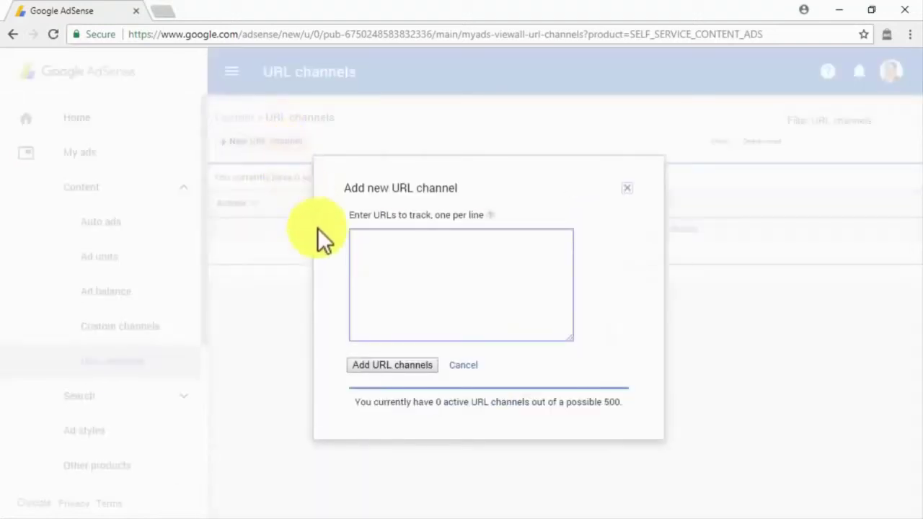
pyautogui.write('abinadisuarez.com')
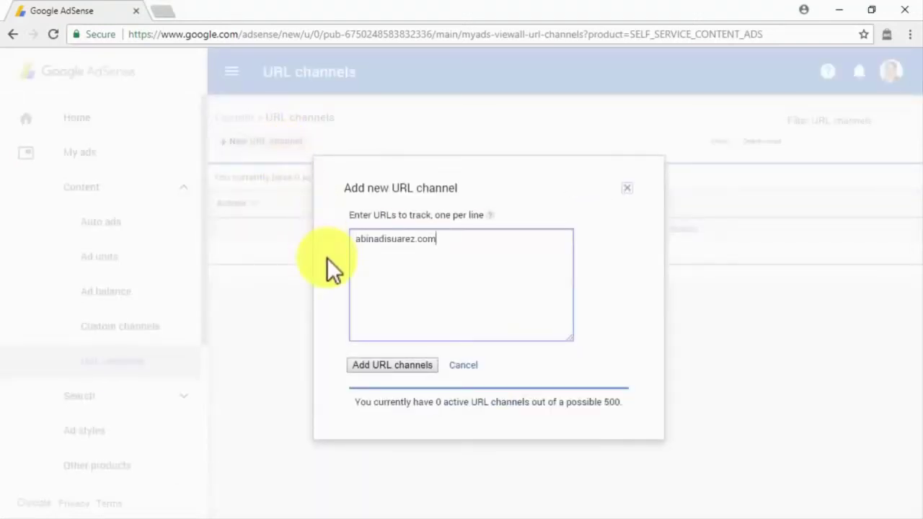
pyautogui.press('Return')
pyautogui.write('diabetescaremadeeasy.com')
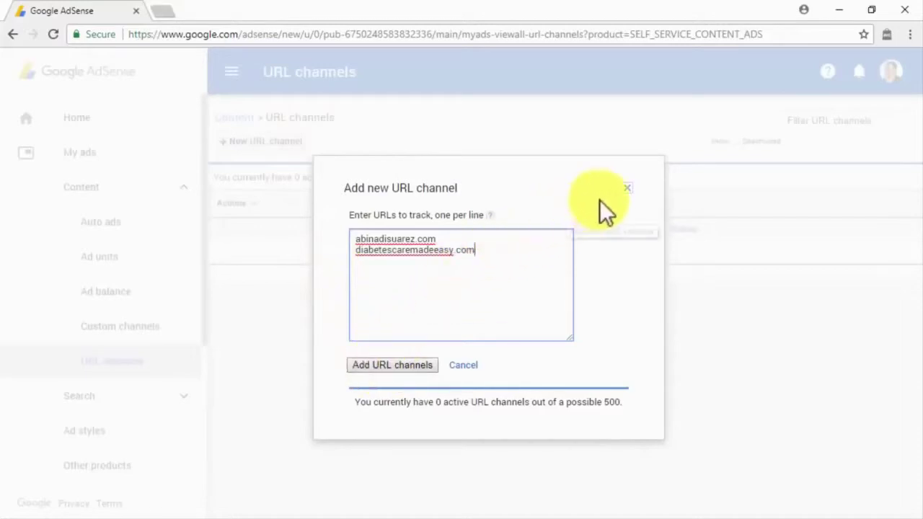
pyautogui.click(625, 192)
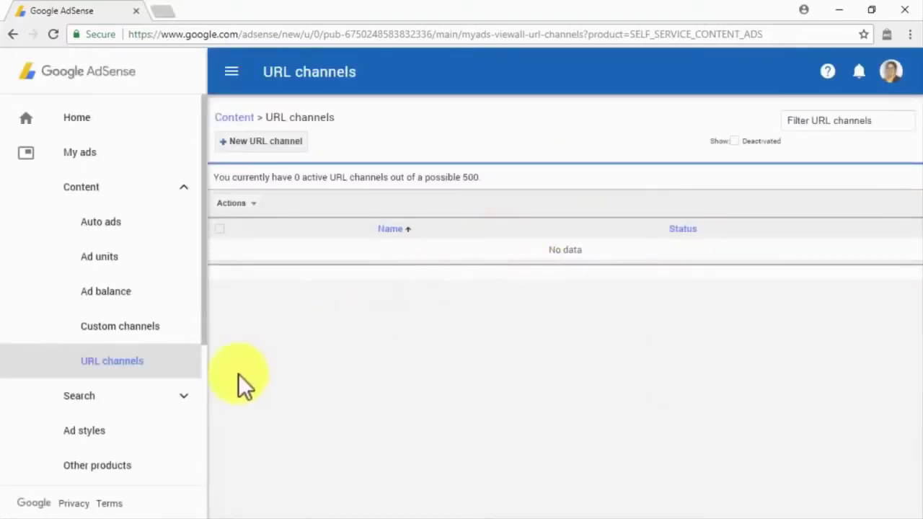
pyautogui.click(122, 434)
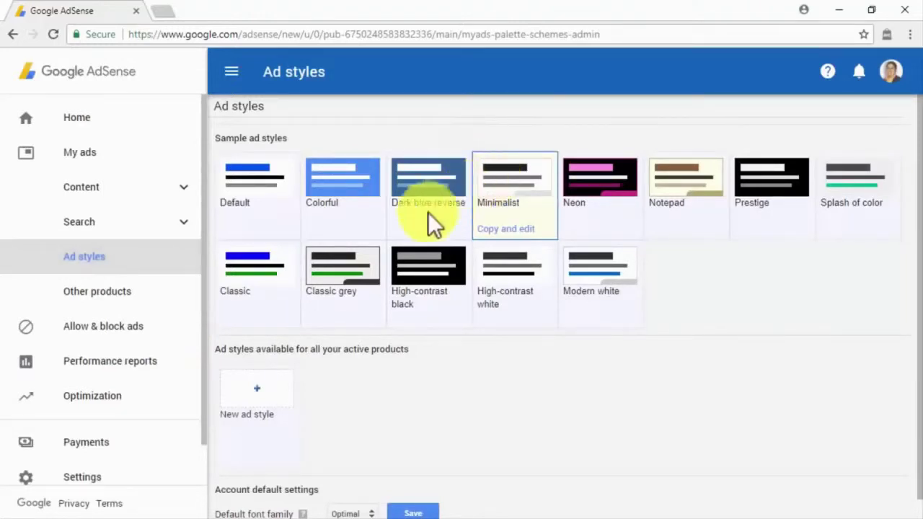
# - Open and cancel a new ad style, view Other products, then open the Ad review center
pyautogui.click(276, 384)
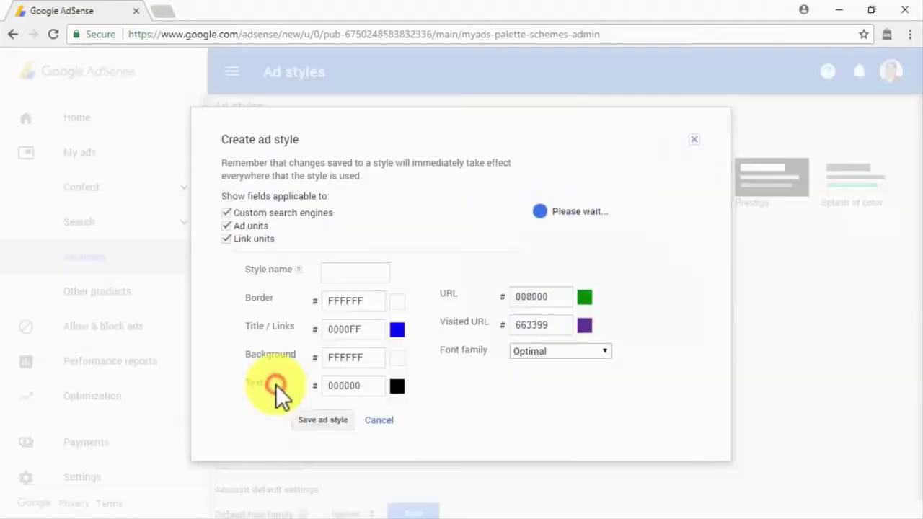
pyautogui.click(371, 420)
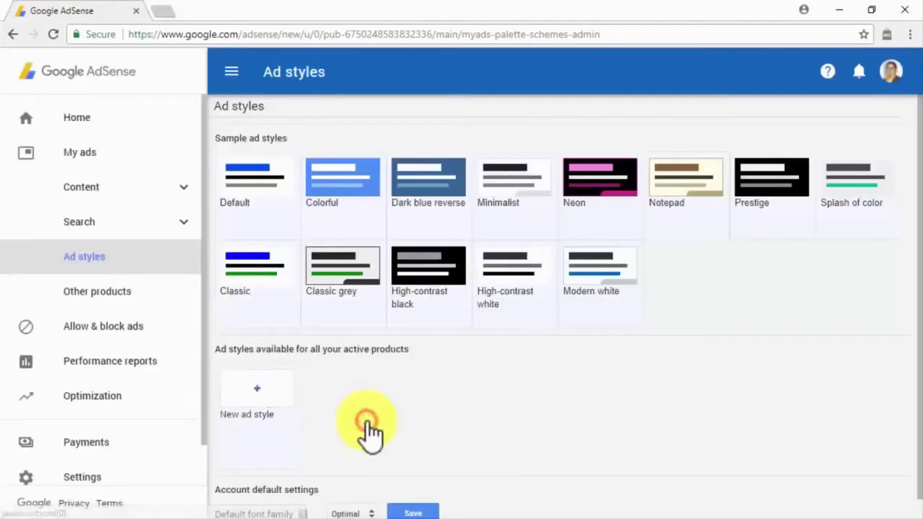
pyautogui.click(148, 292)
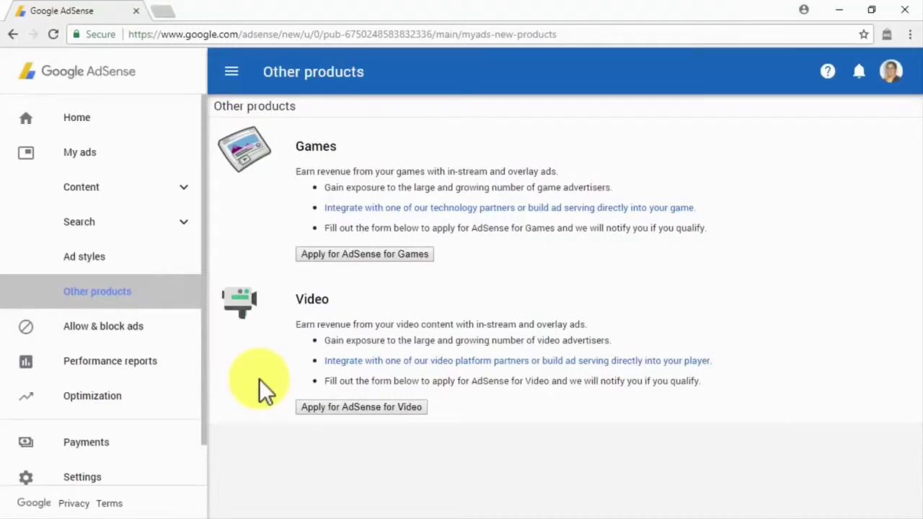
pyautogui.click(195, 329)
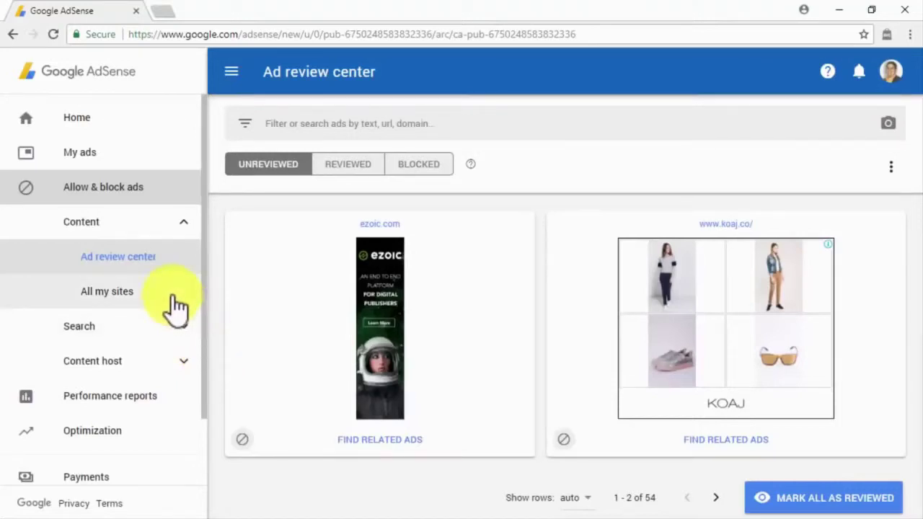
# - Check the Ad review center's Reviewed and Blocked tabs, then open blocking controls for All my sites
pyautogui.click(160, 260)
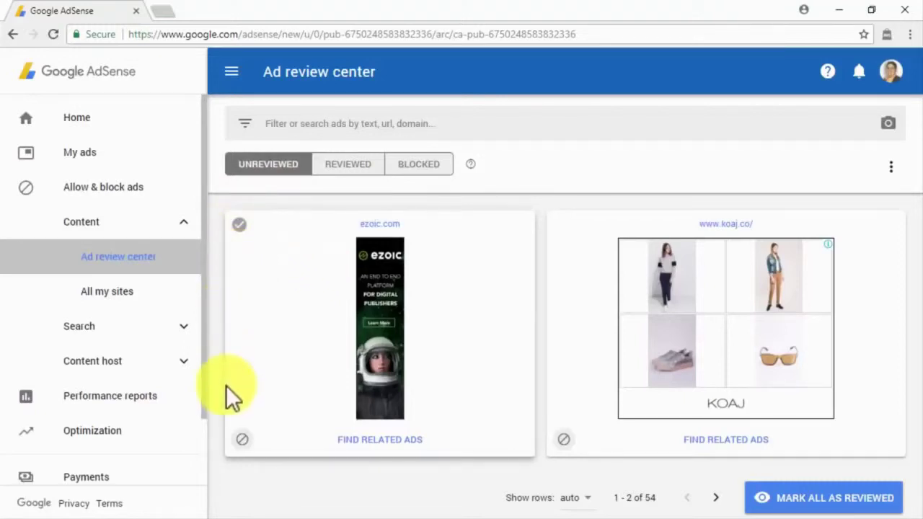
pyautogui.click(243, 437)
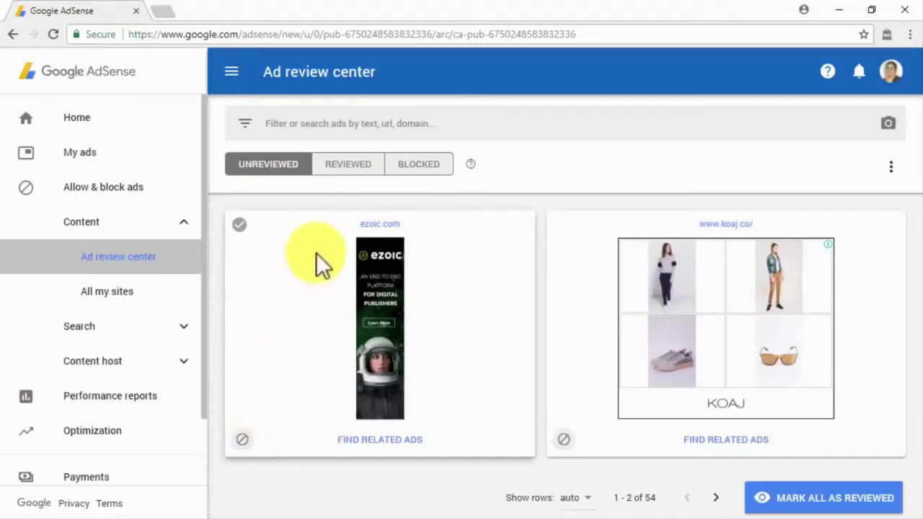
pyautogui.click(366, 166)
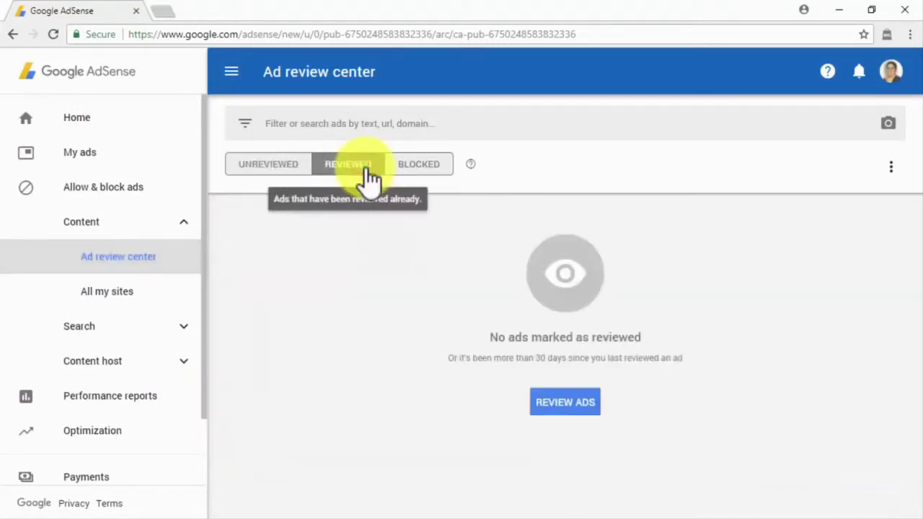
pyautogui.click(408, 165)
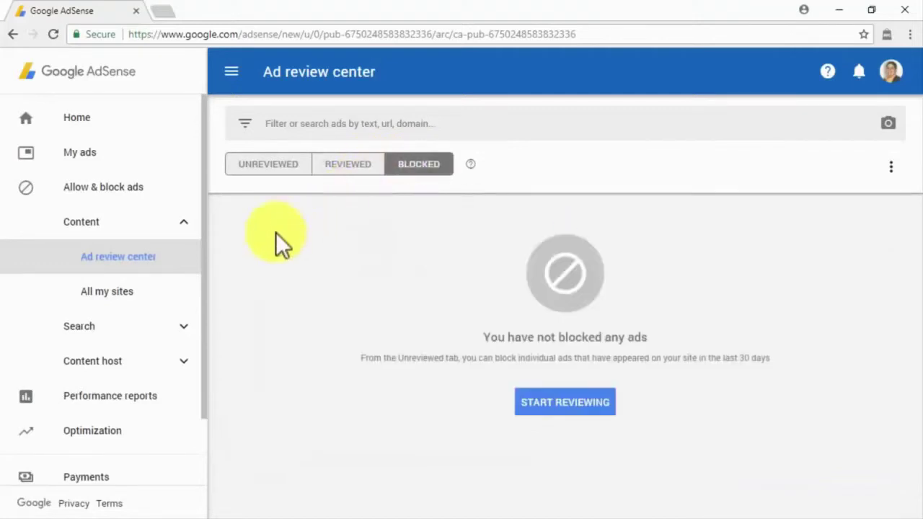
pyautogui.click(157, 297)
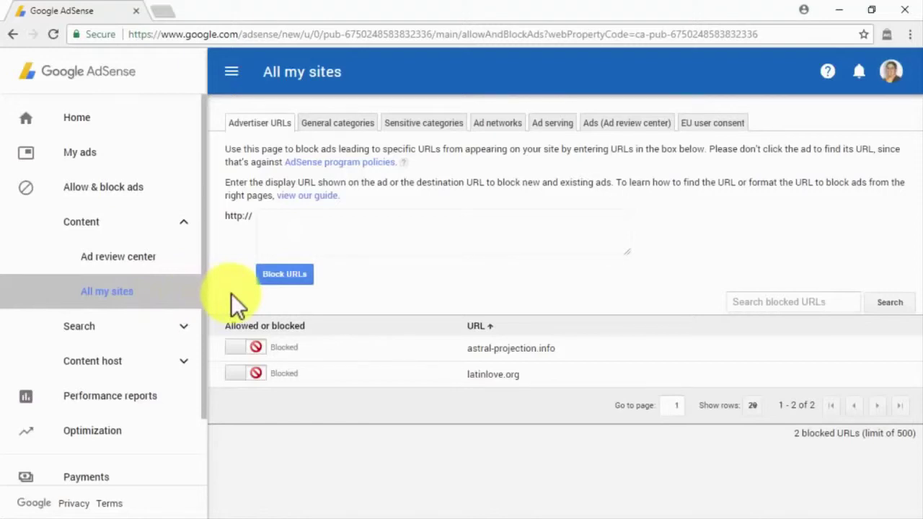
# - Browse the General categories, Sensitive categories, Ad networks, Ad serving, Ads and EU user consent tabs
pyautogui.click(299, 231)
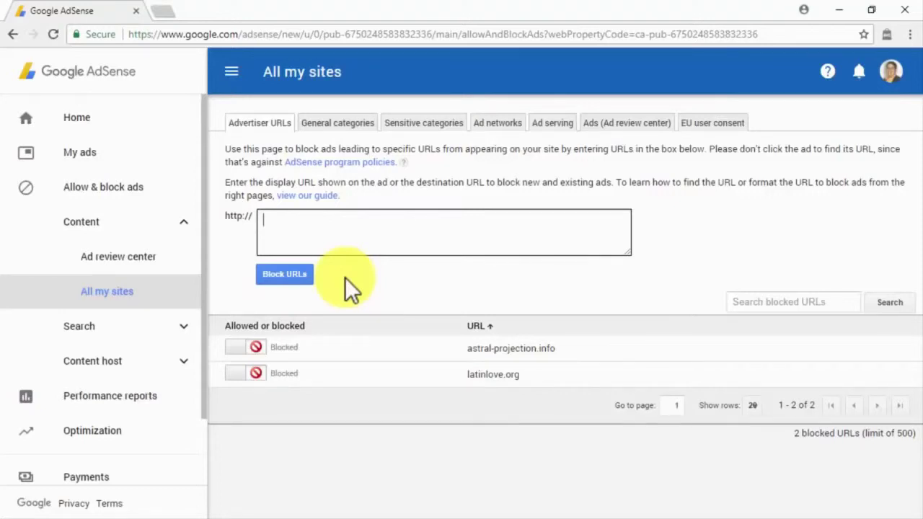
pyautogui.click(337, 125)
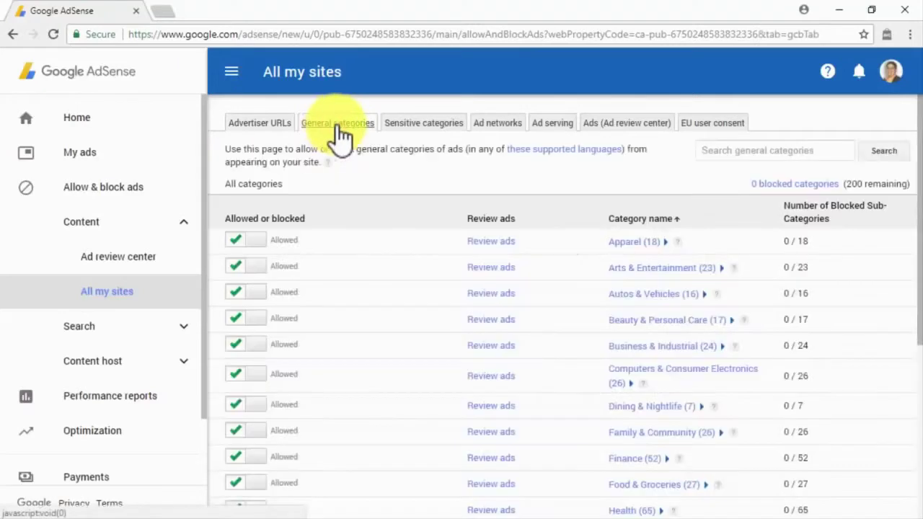
pyautogui.click(408, 131)
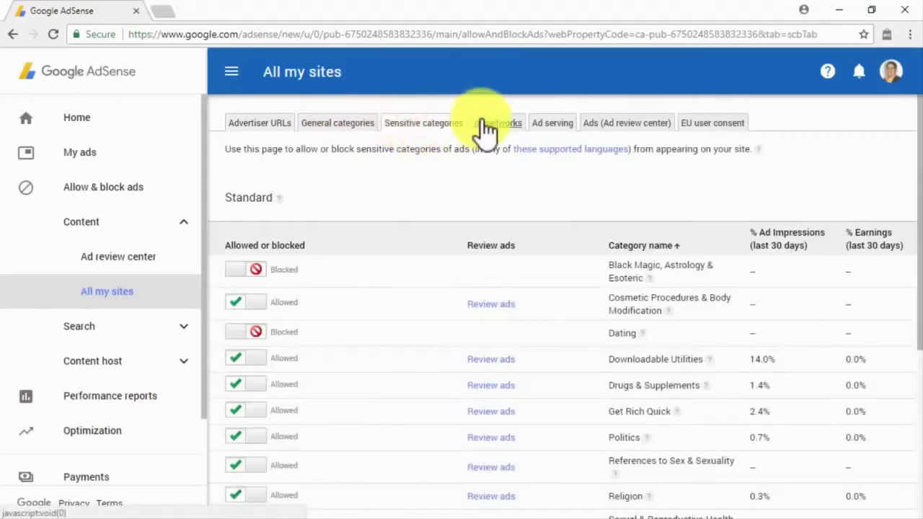
pyautogui.click(487, 132)
pyautogui.click(544, 128)
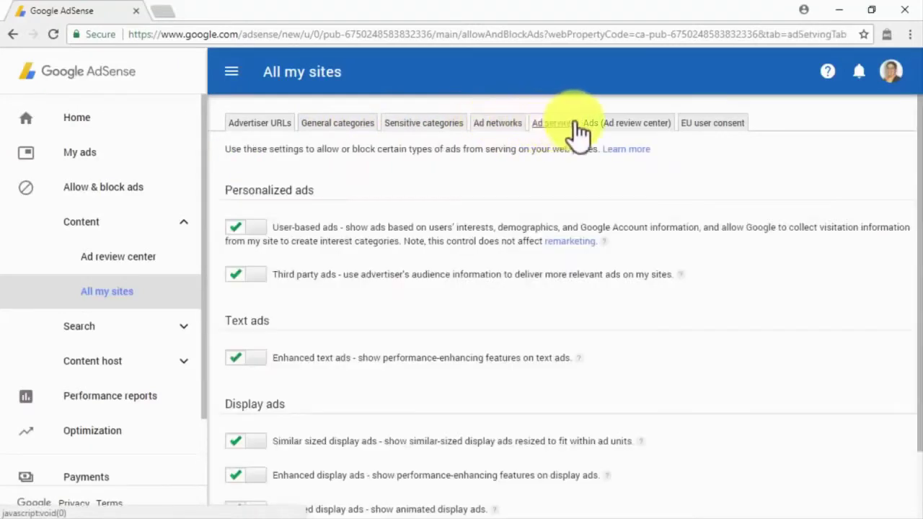
pyautogui.click(602, 128)
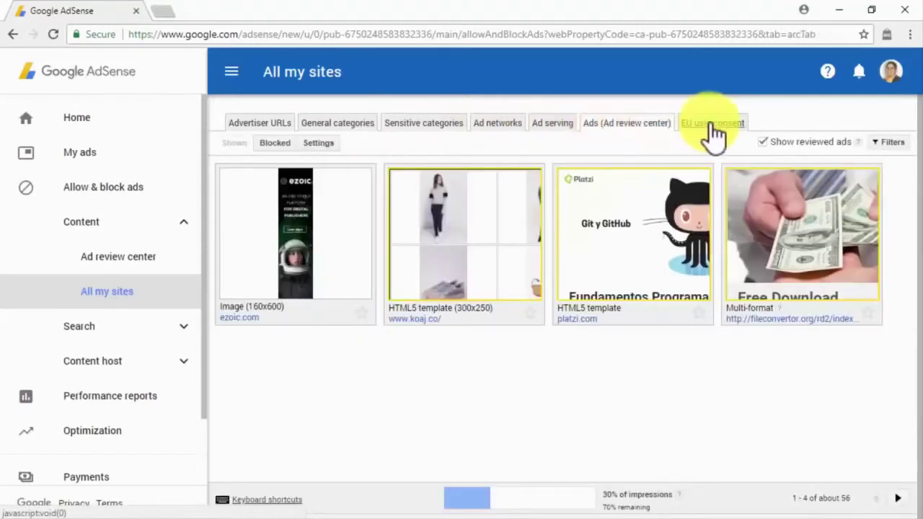
pyautogui.click(712, 128)
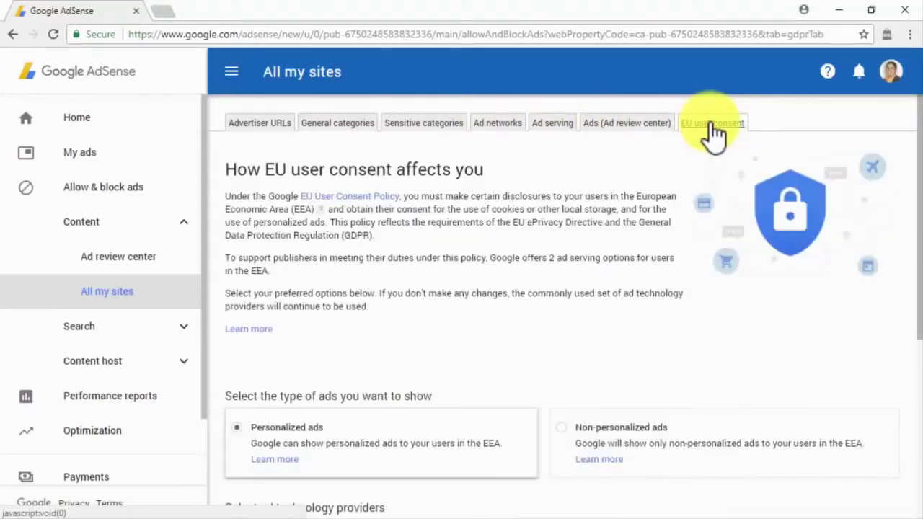
pyautogui.click(173, 398)
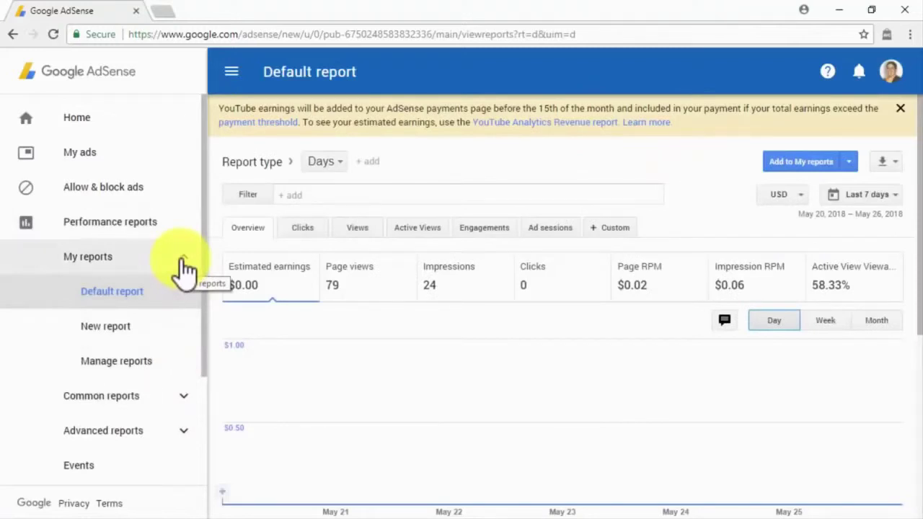
# - Collapse and re-expand the saved reports list, then open the Manage reports page
pyautogui.click(184, 259)
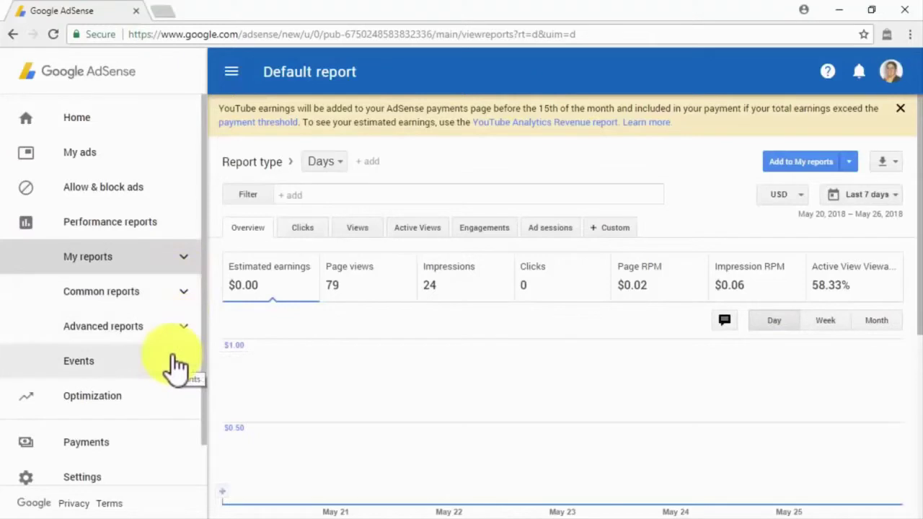
pyautogui.click(179, 261)
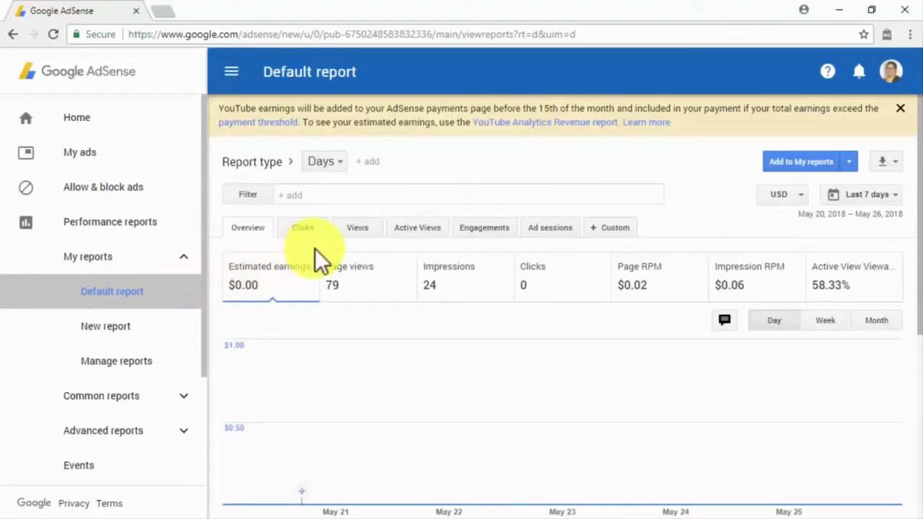
pyautogui.click(148, 359)
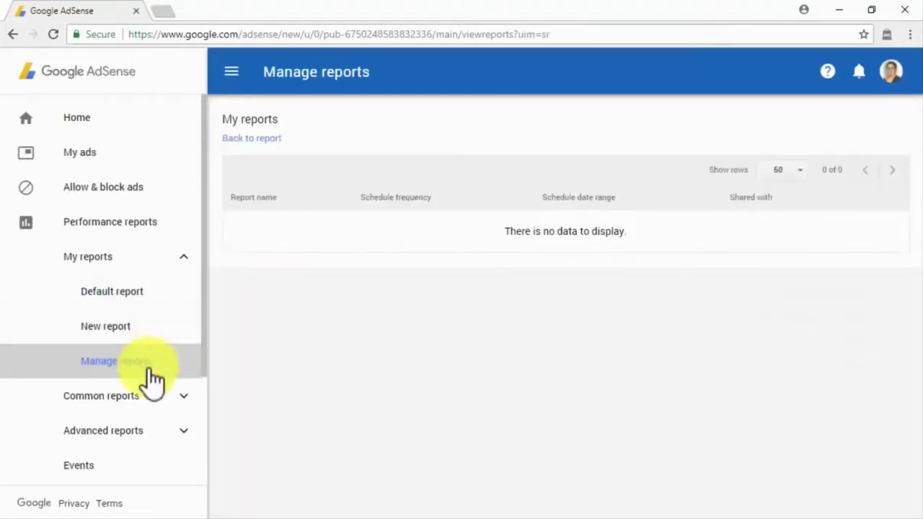
# - Open the Entire account by day, Sites, Content platform, Countries, Ad units, Platforms, Products and by-week reports
pyautogui.click(151, 400)
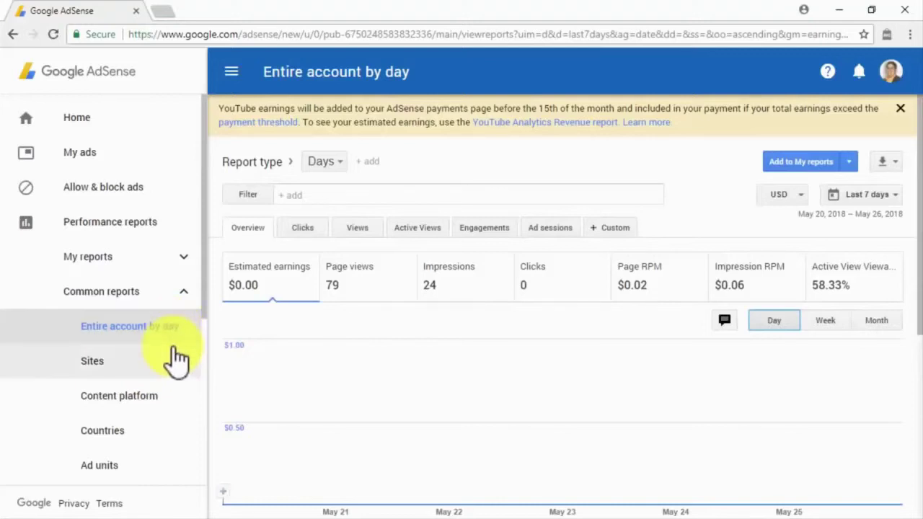
pyautogui.click(177, 362)
pyautogui.click(167, 403)
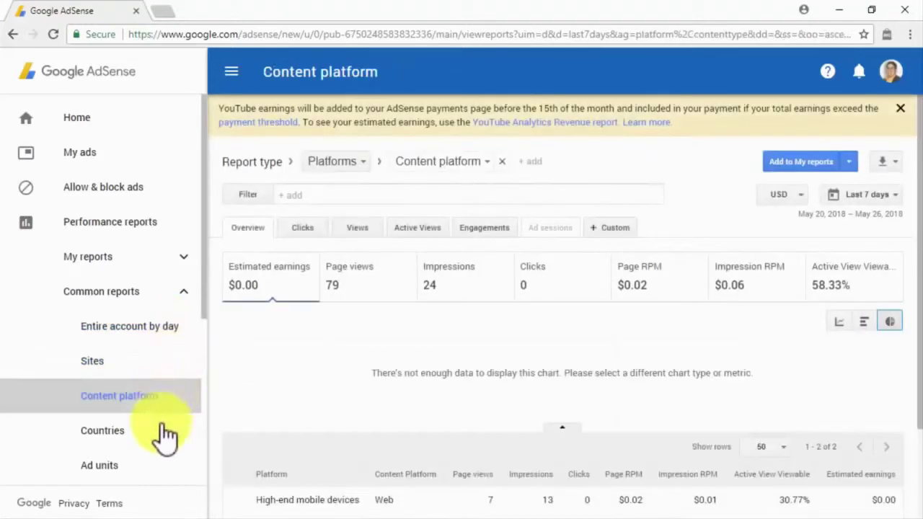
pyautogui.click(162, 433)
pyautogui.scroll(-1, 164, 441)
pyautogui.click(160, 406)
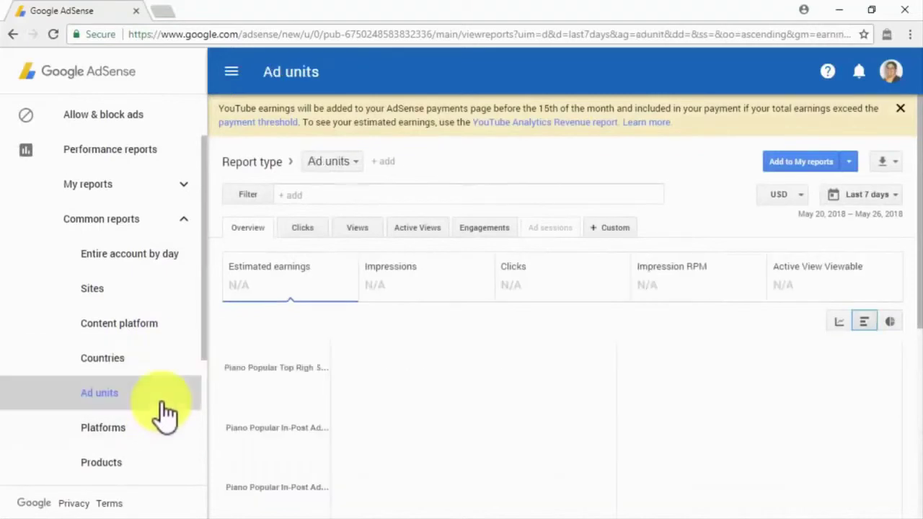
pyautogui.click(164, 436)
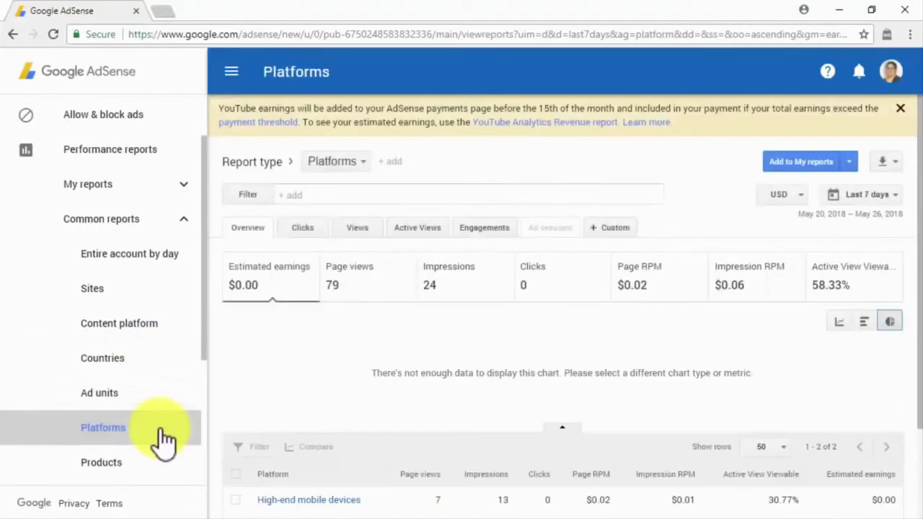
pyautogui.click(163, 460)
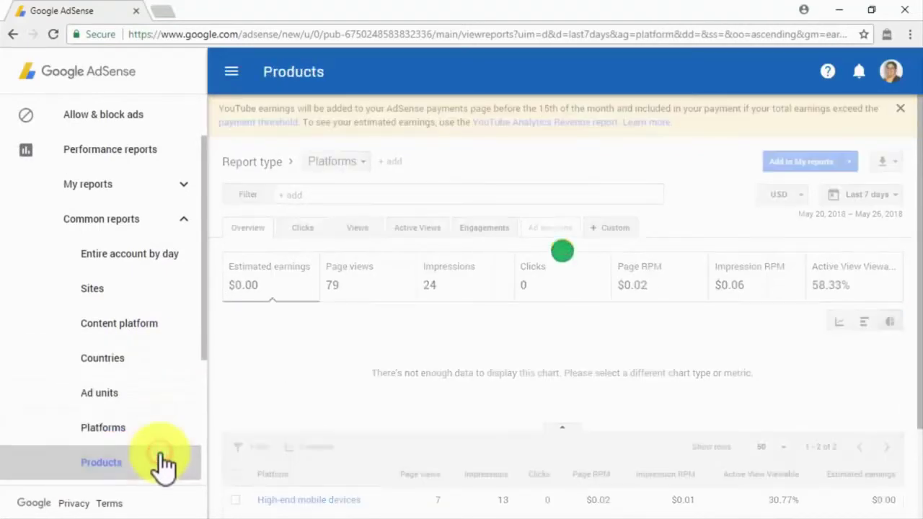
pyautogui.scroll(-1, 162, 454)
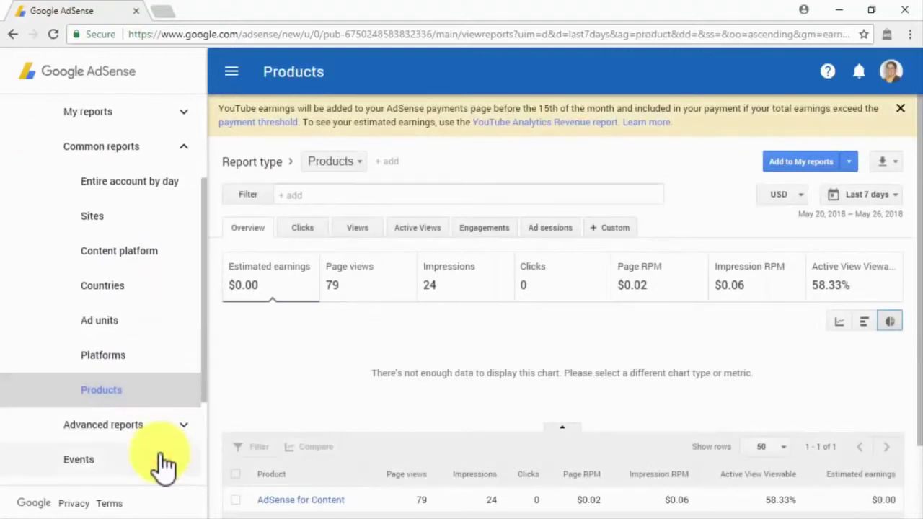
pyautogui.click(165, 433)
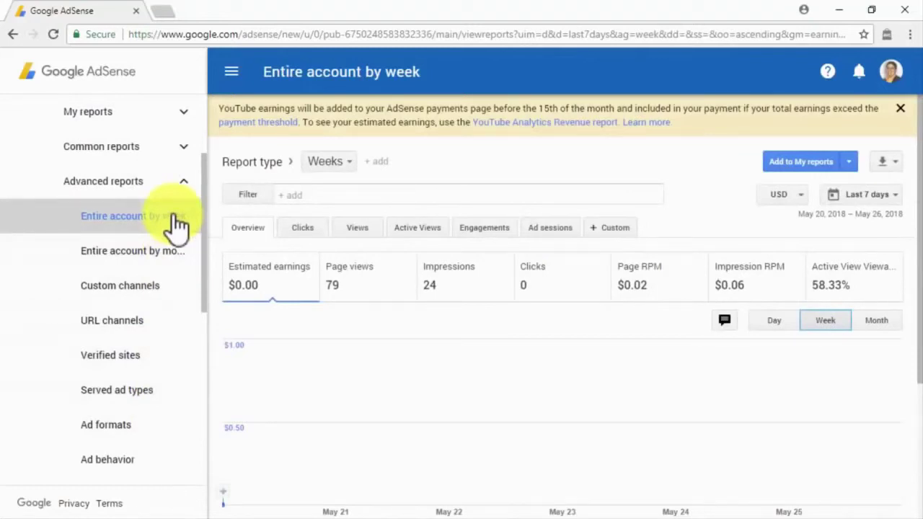
# - Open the Entire account by month, Custom channels, URL channels, Verified sites, Served ad types and Ad formats reports
pyautogui.click(173, 254)
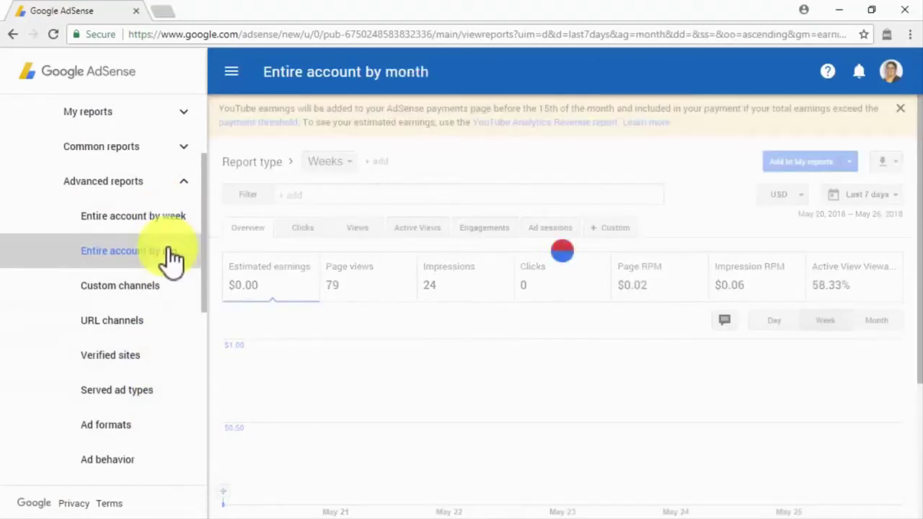
pyautogui.click(169, 290)
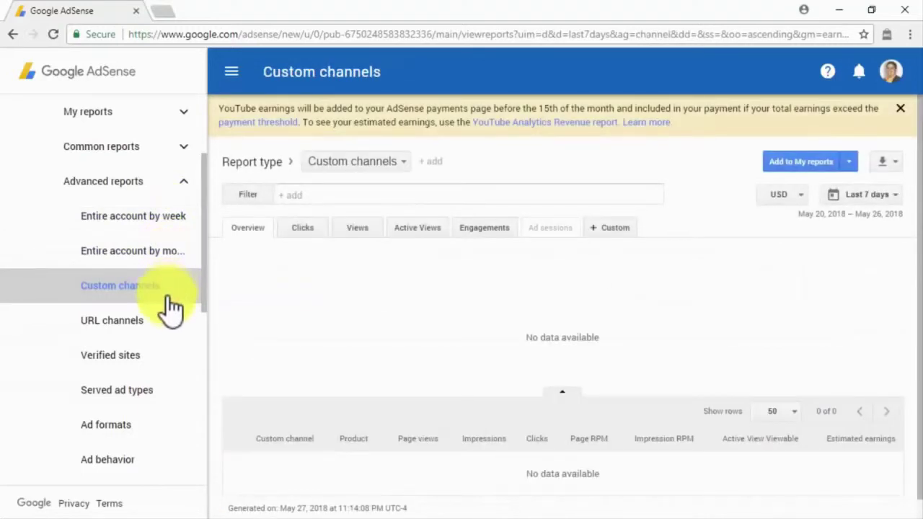
pyautogui.click(169, 317)
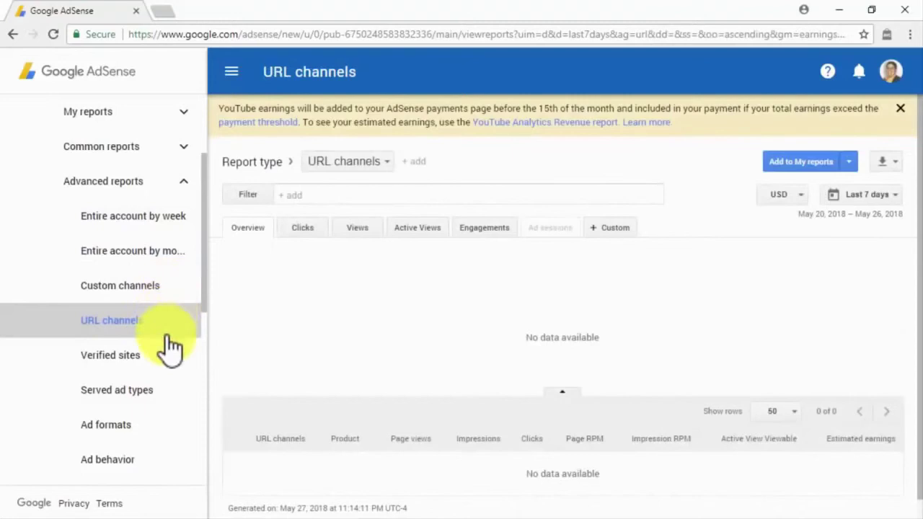
pyautogui.click(166, 356)
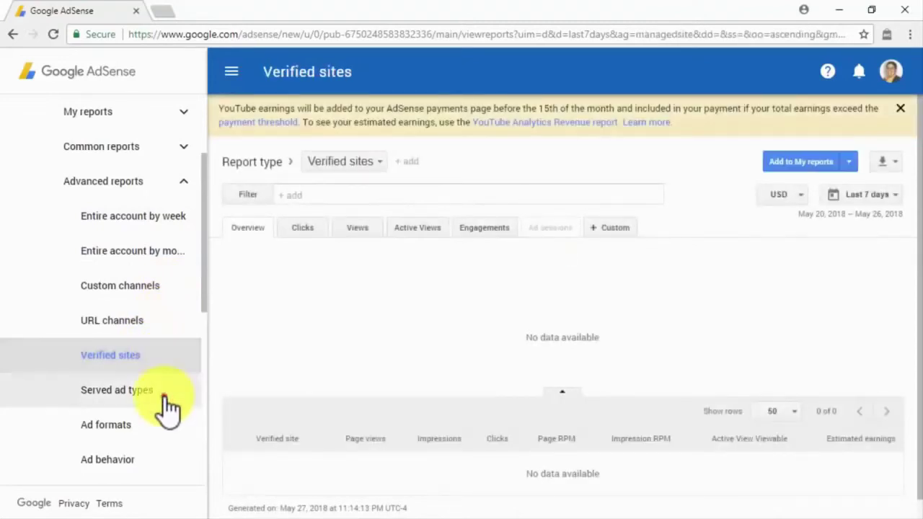
pyautogui.click(166, 405)
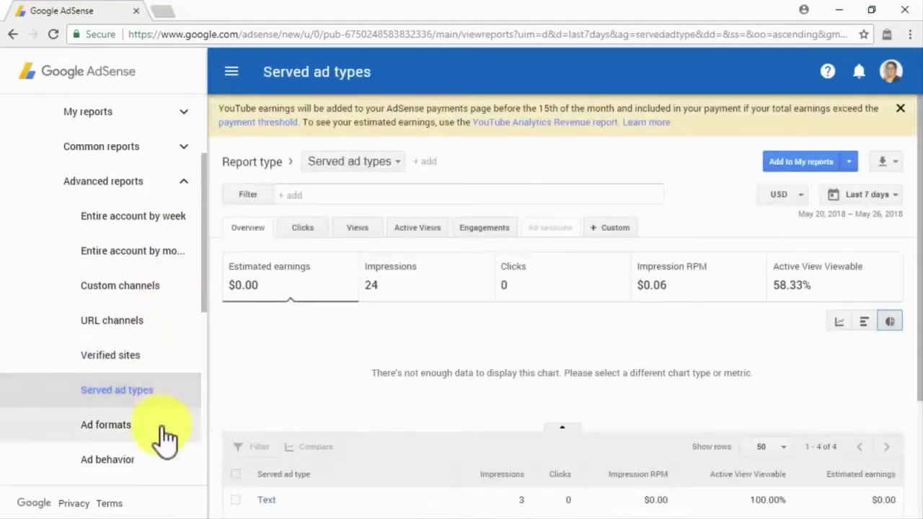
pyautogui.click(163, 428)
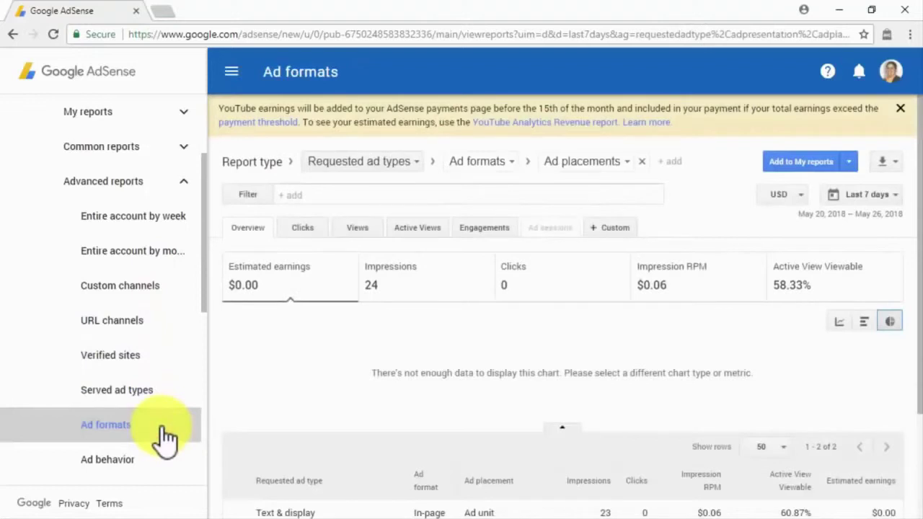
pyautogui.scroll(-2, 164, 436)
# - Open the Ad behavior, Ad sizes, Creative sizes, Targeting types, Bid types, Ad networks, Experiments, Ad sessions and Events reports
pyautogui.click(163, 320)
pyautogui.click(164, 353)
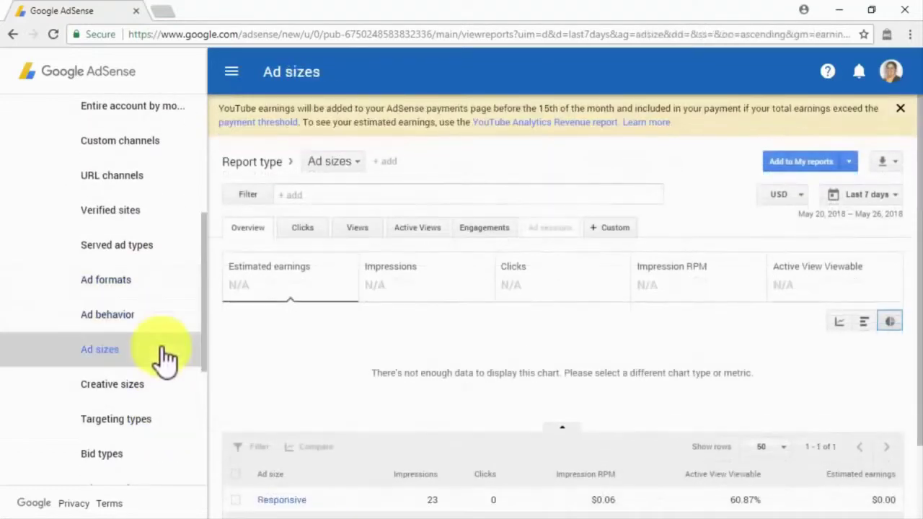
pyautogui.click(163, 391)
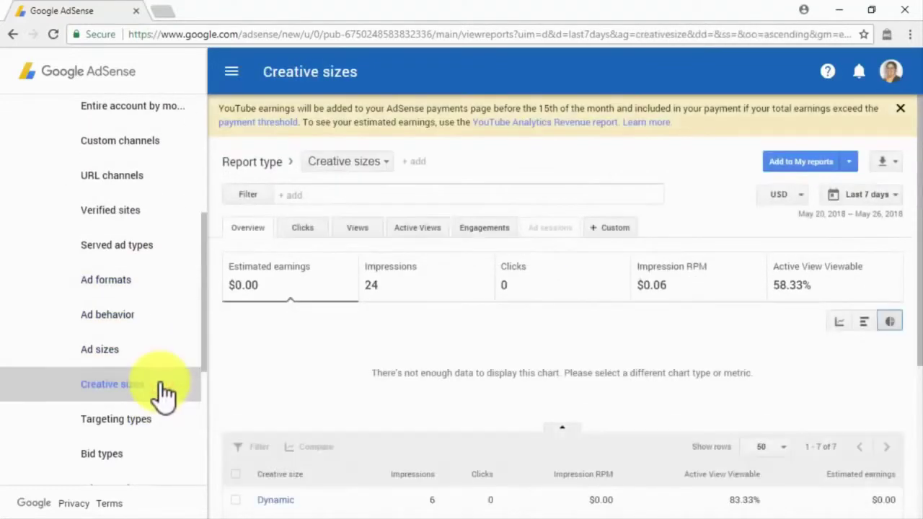
pyautogui.click(160, 413)
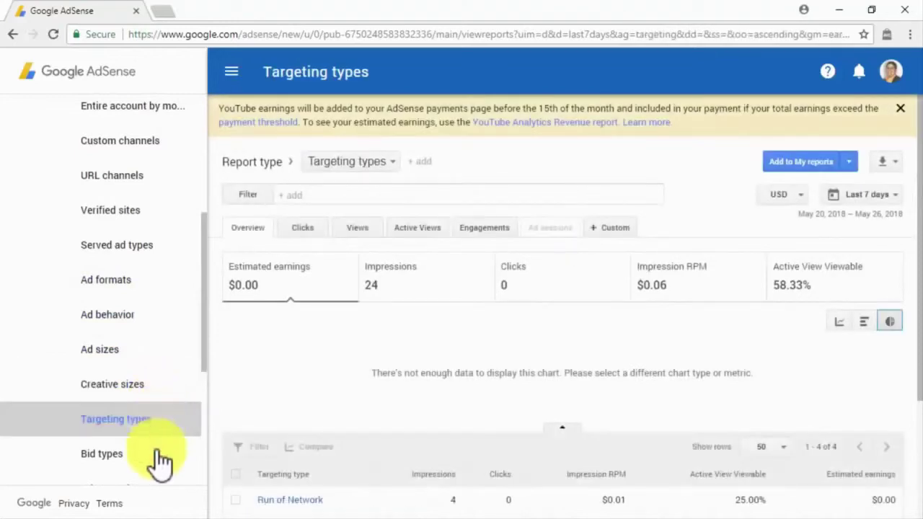
pyautogui.click(161, 454)
pyautogui.scroll(-1, 160, 461)
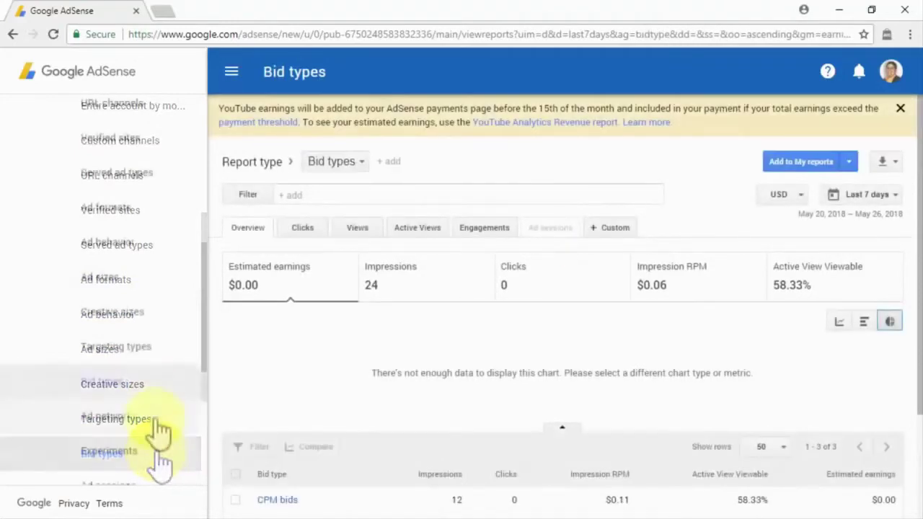
pyautogui.click(156, 424)
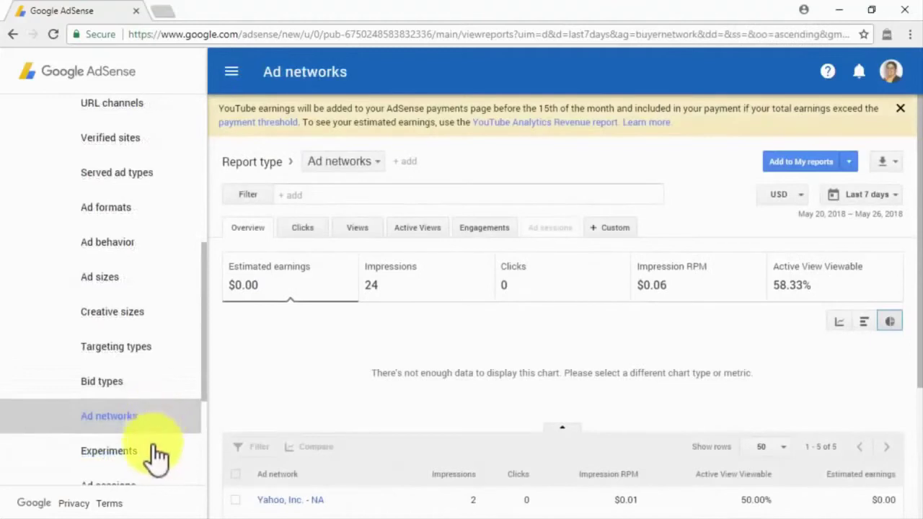
pyautogui.click(156, 451)
pyautogui.scroll(-1, 154, 455)
pyautogui.click(154, 424)
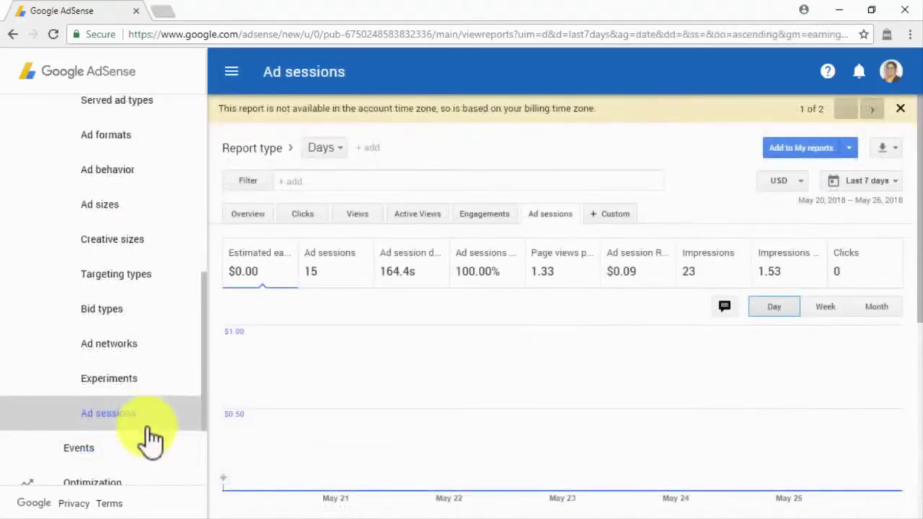
pyautogui.click(140, 457)
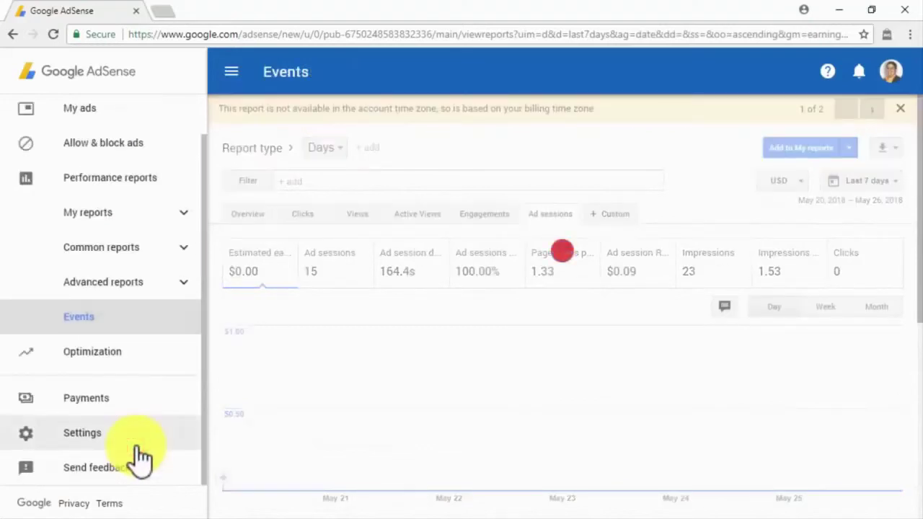
pyautogui.moveTo(237, 381)
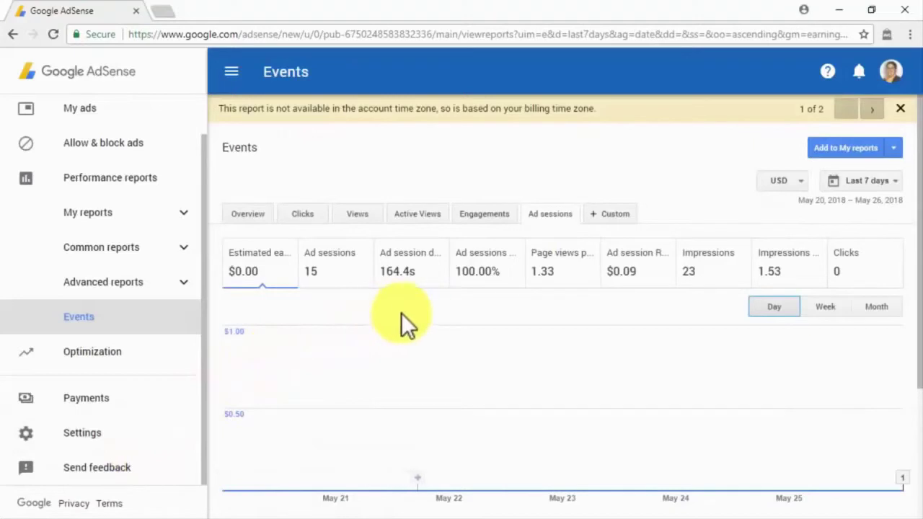
# - Review the Optimization opportunities, Experiments and Labs pages, then open Payments
pyautogui.click(160, 353)
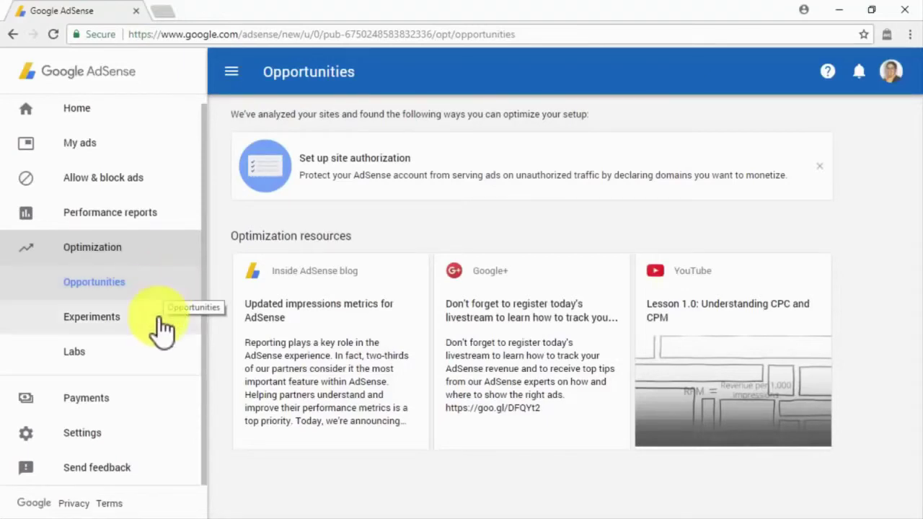
pyautogui.click(162, 328)
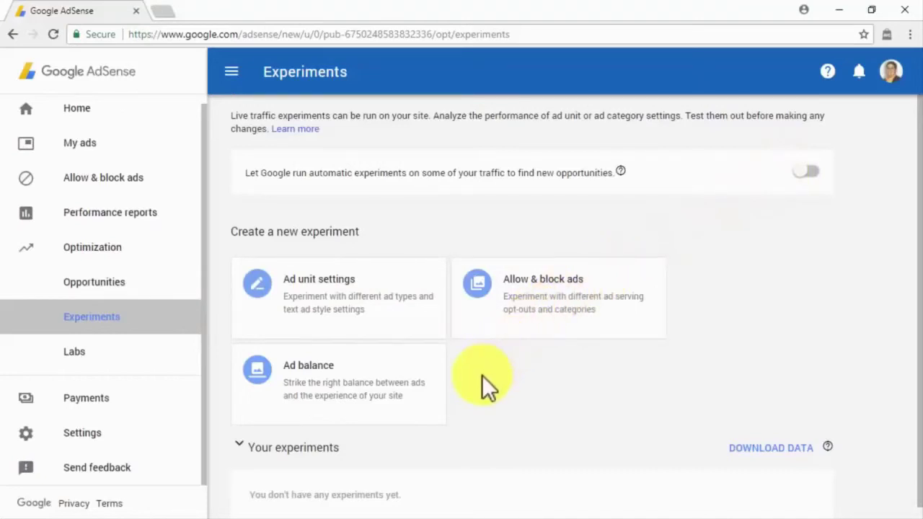
pyautogui.click(171, 369)
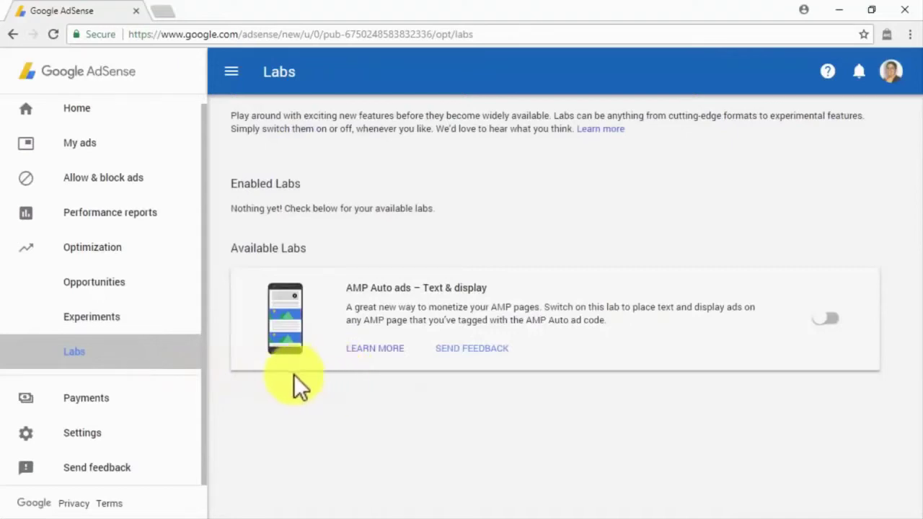
pyautogui.click(176, 402)
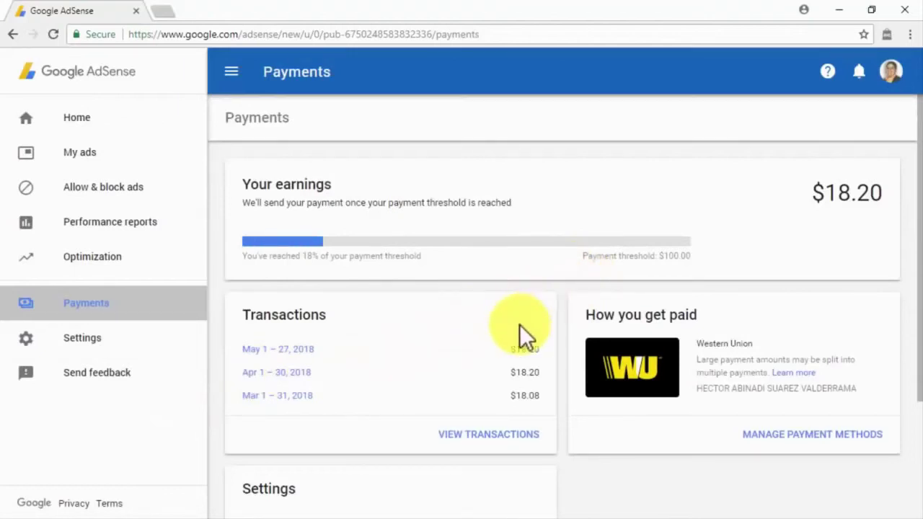
# - Review Personal settings and e-mail preferences, then view Account information (Caracas time zone, 68% revenue share)
pyautogui.scroll(-2, 619, 418)
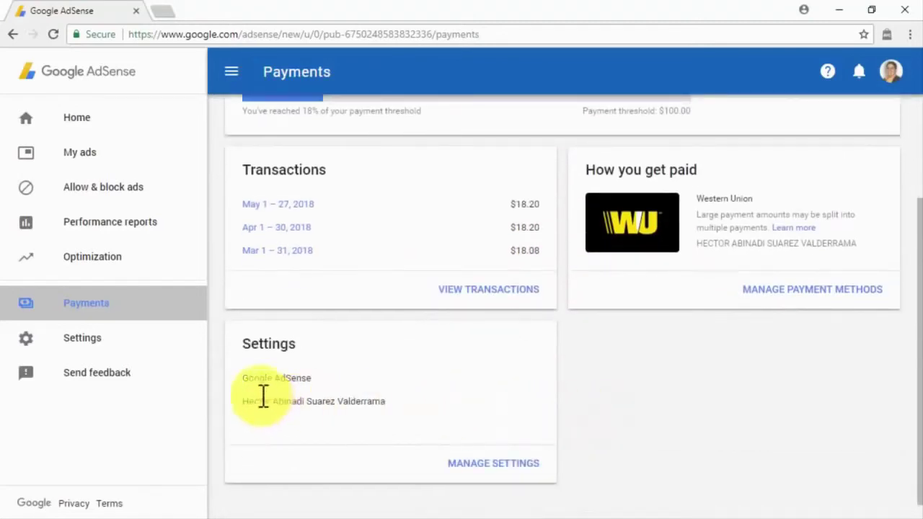
pyautogui.click(195, 349)
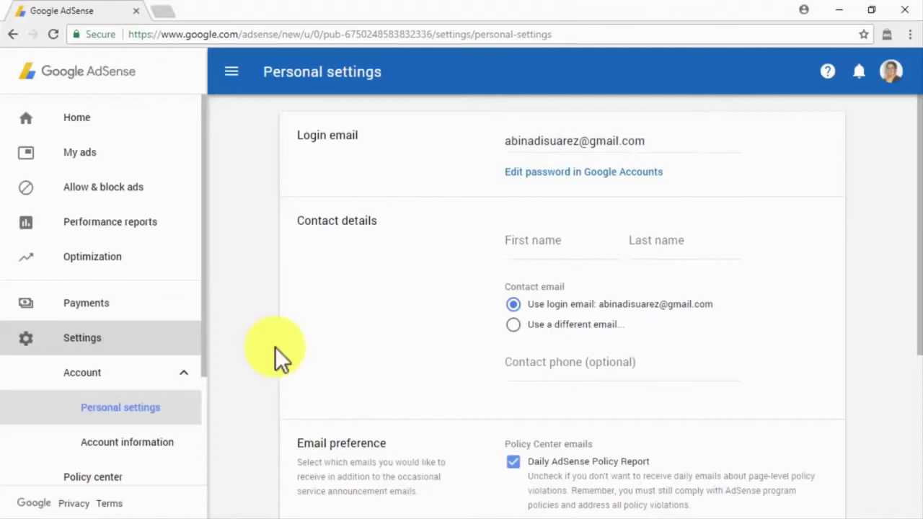
pyautogui.scroll(-4, 275, 347)
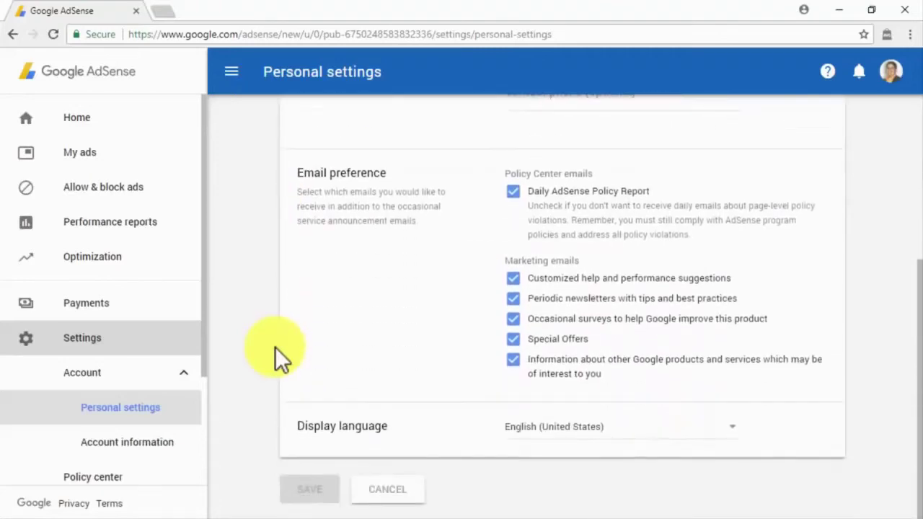
pyautogui.click(181, 447)
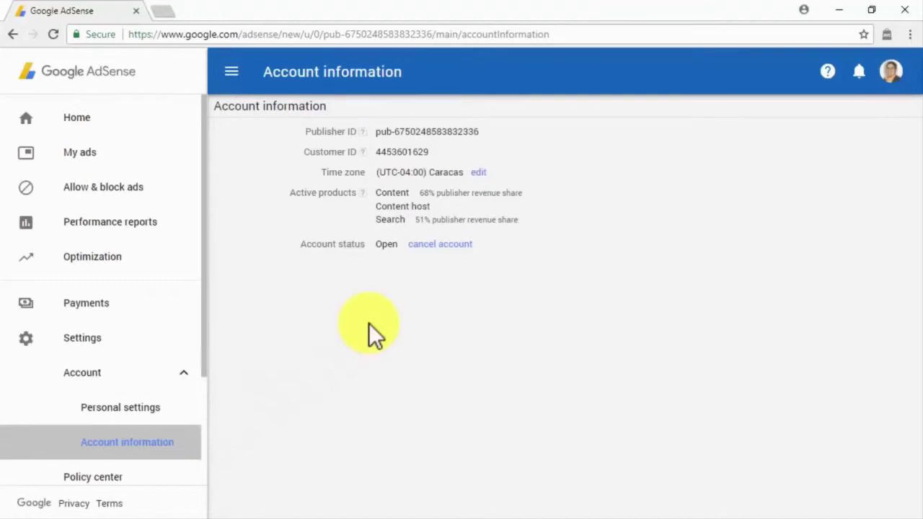
pyautogui.scroll(-2, 165, 412)
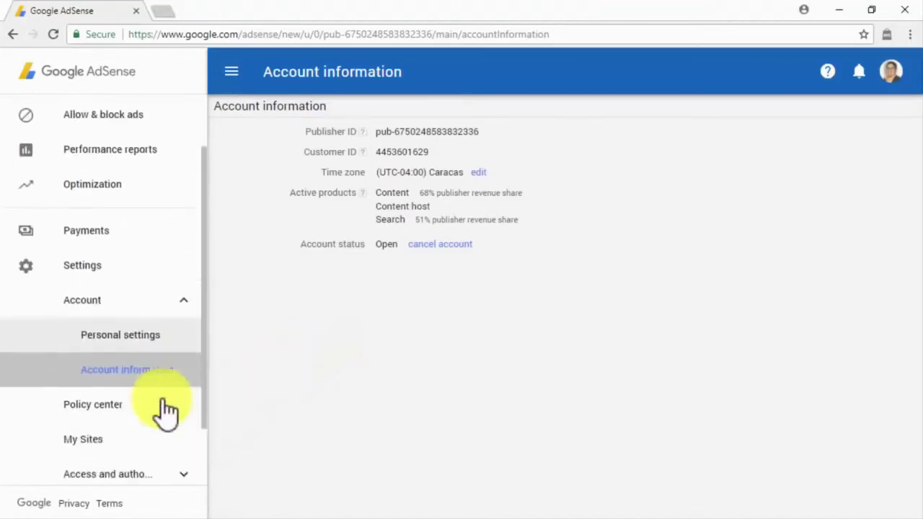
# - Check the Policy center and My Sites, cancel adding a new site's URL, then open User management
pyautogui.click(162, 334)
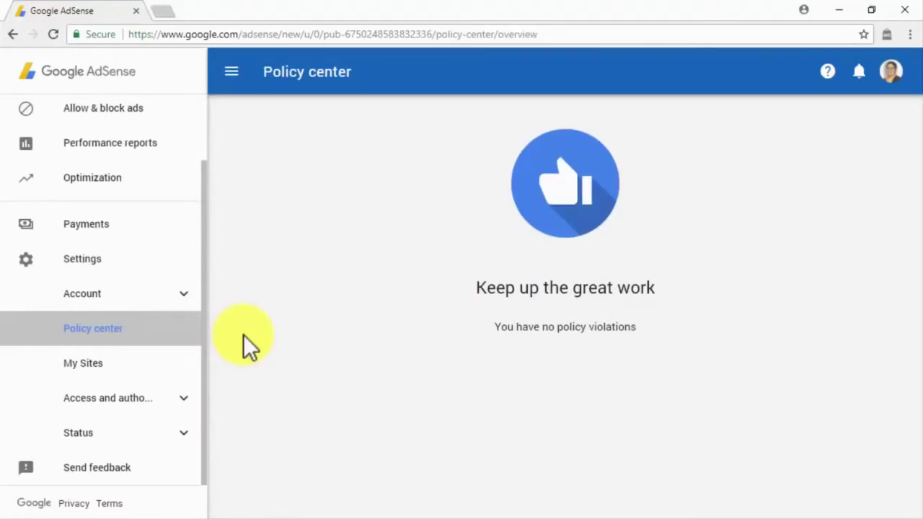
pyautogui.click(194, 363)
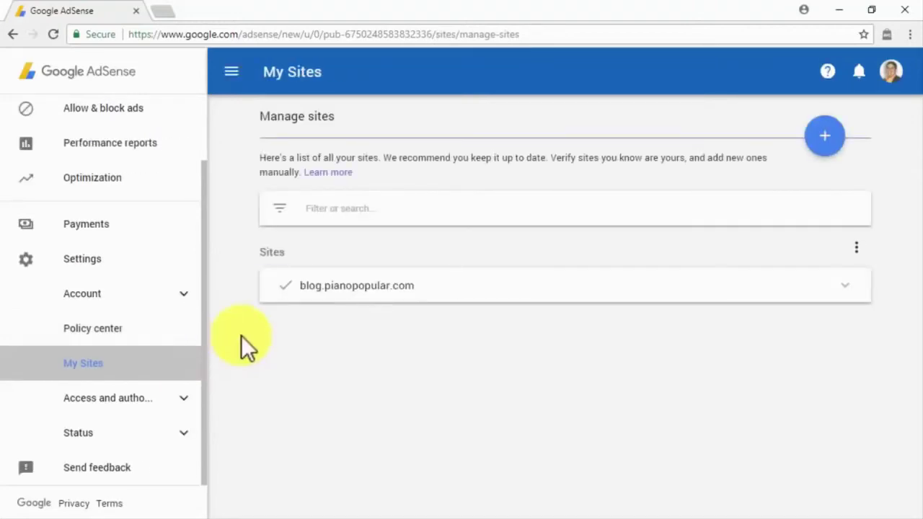
pyautogui.click(813, 147)
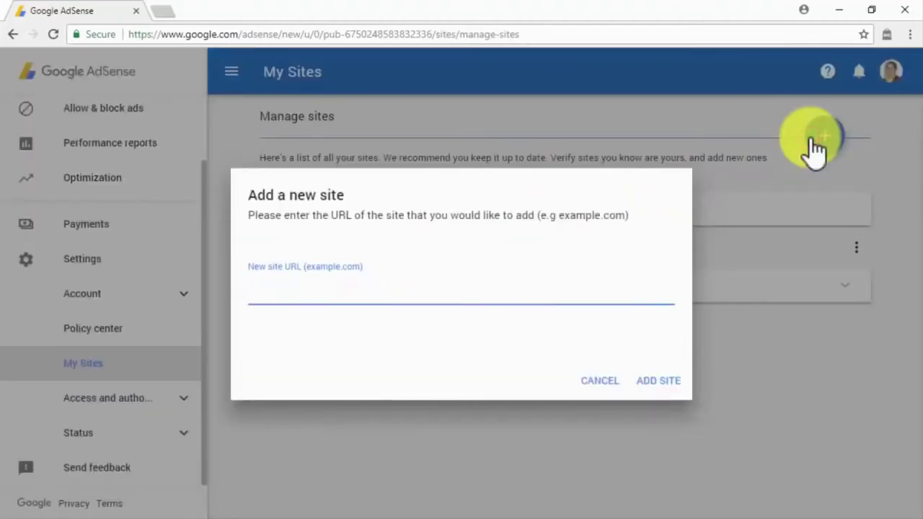
pyautogui.write('abinadisuarez.com')
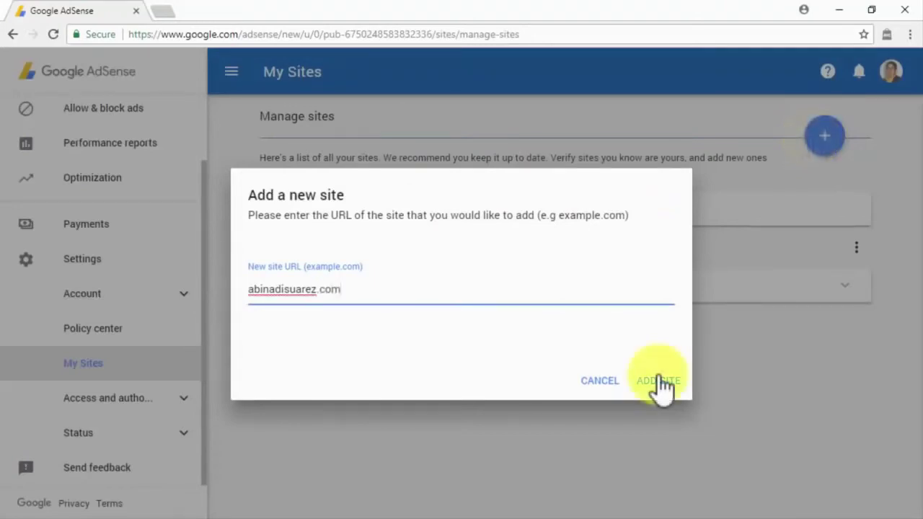
pyautogui.click(618, 379)
pyautogui.click(855, 249)
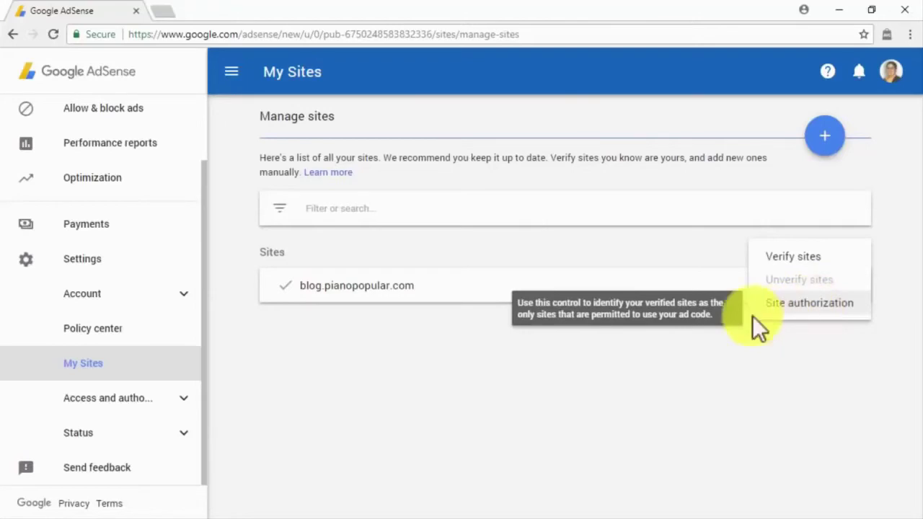
pyautogui.click(186, 400)
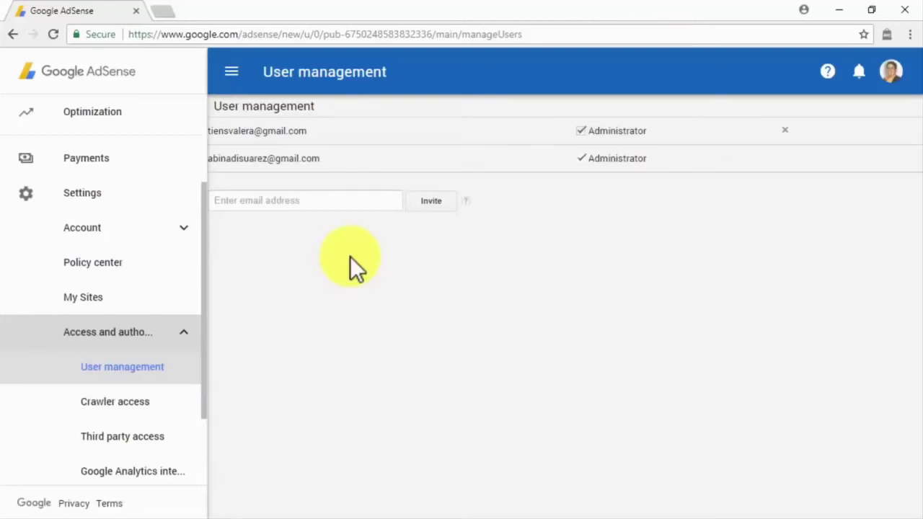
# - Invite a new user by entering their e-mail address
pyautogui.click(317, 200)
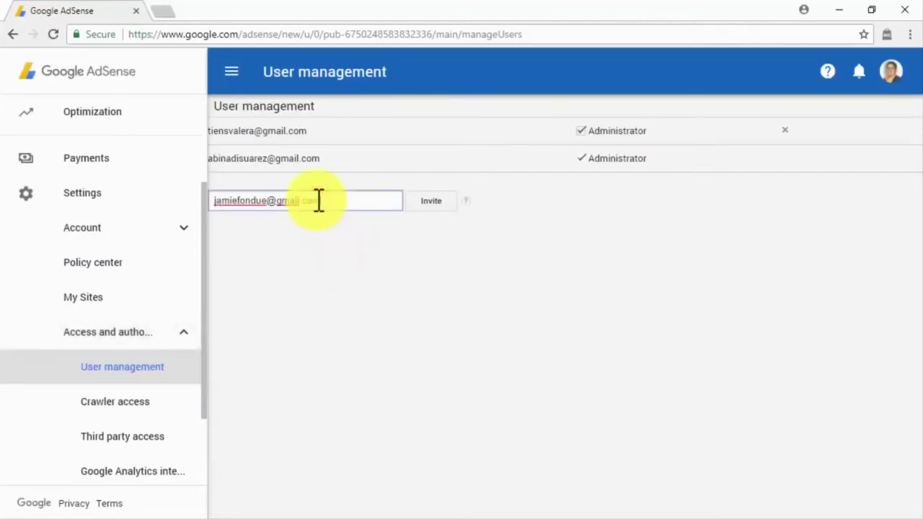
pyautogui.click(426, 216)
# - Look over Crawler access, Google Analytics integration and AdMob account, then open the Crawler errors report
pyautogui.click(164, 406)
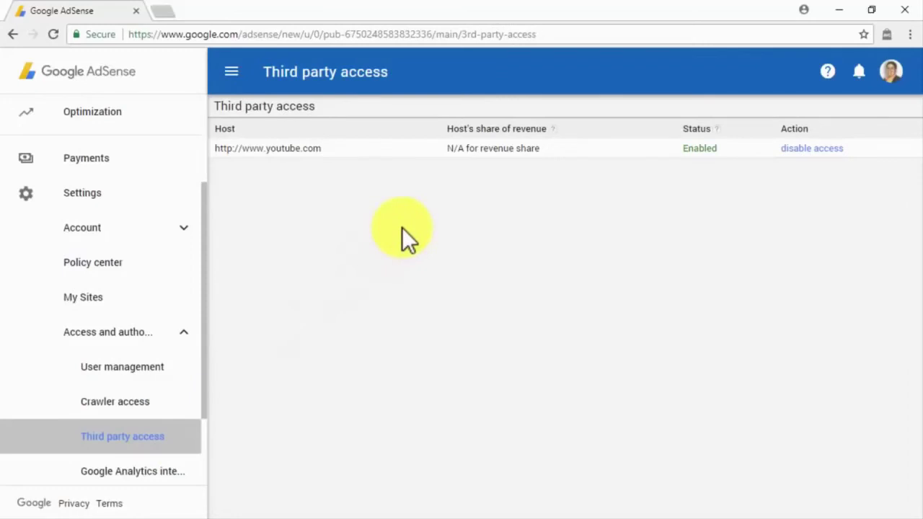
pyautogui.click(175, 476)
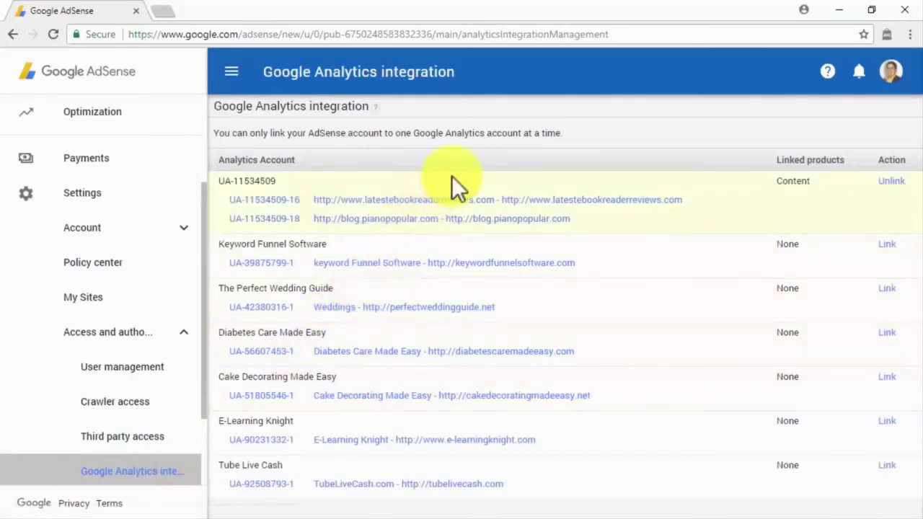
pyautogui.scroll(-3, 200, 360)
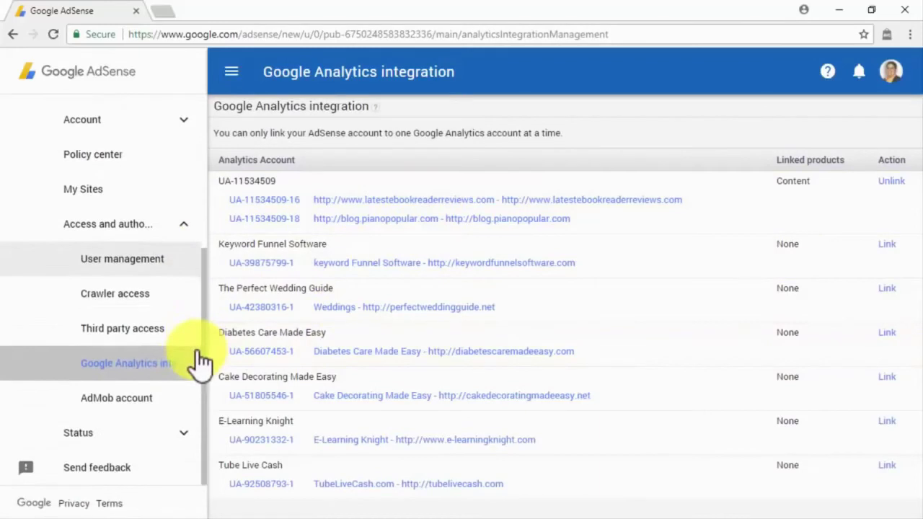
pyautogui.click(155, 401)
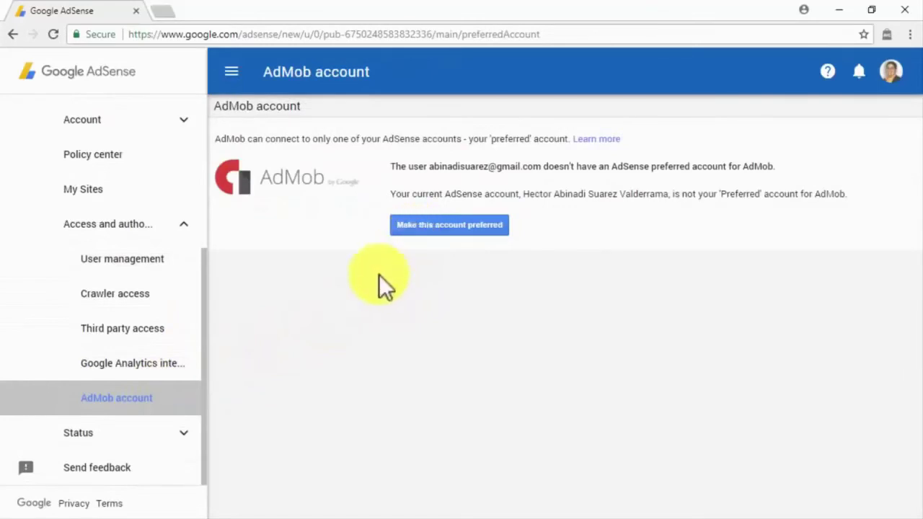
pyautogui.click(185, 434)
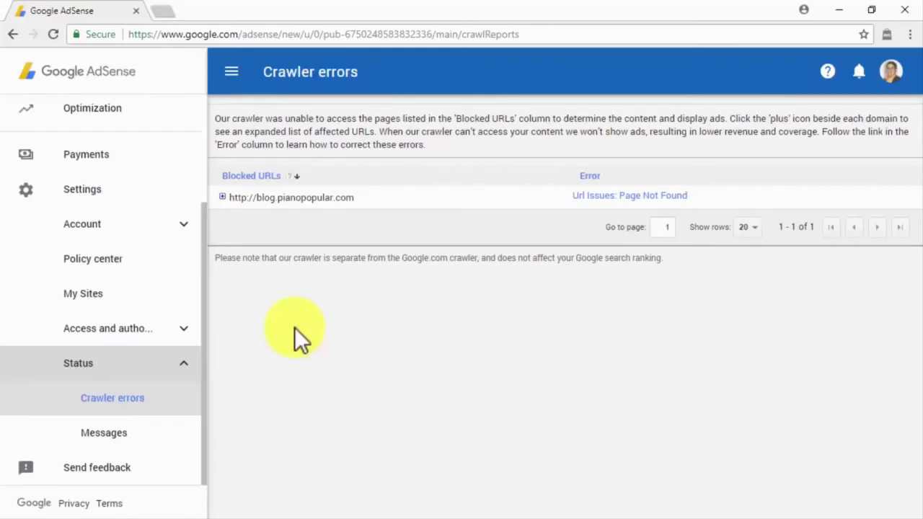
# - Read the Mar 21, 2017 account message, close the feedback form unsent, and return Home
pyautogui.click(161, 435)
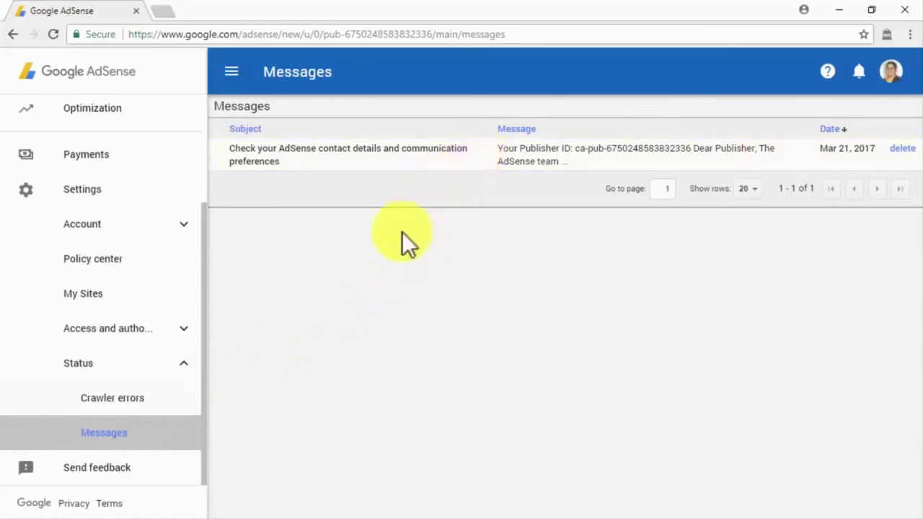
pyautogui.click(177, 480)
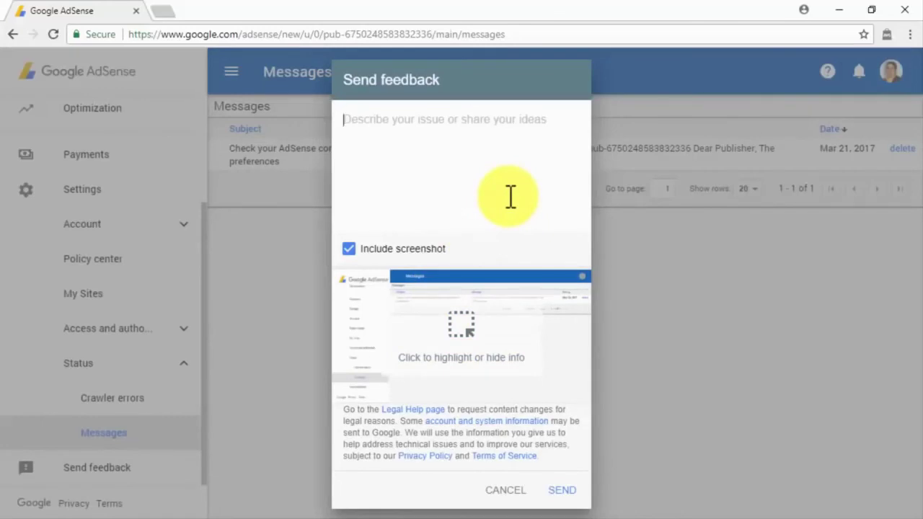
pyautogui.click(506, 492)
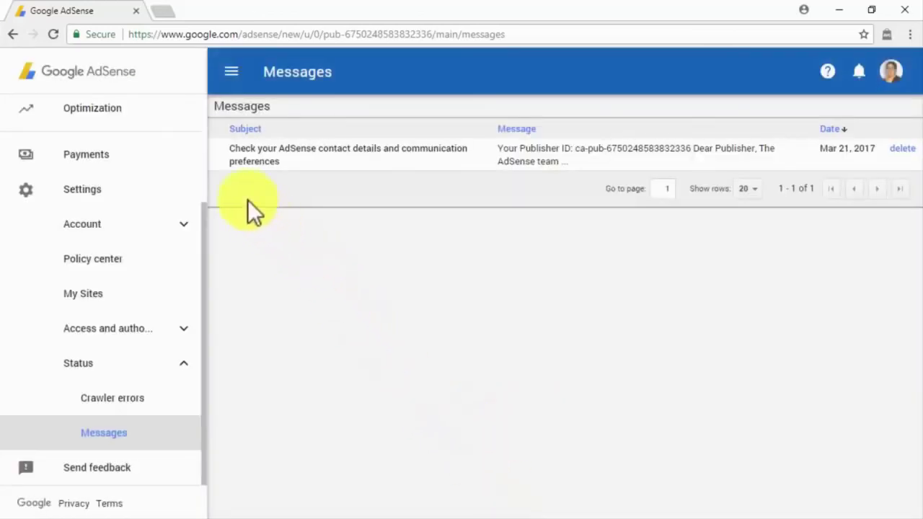
pyautogui.scroll(3, 189, 162)
pyautogui.click(185, 124)
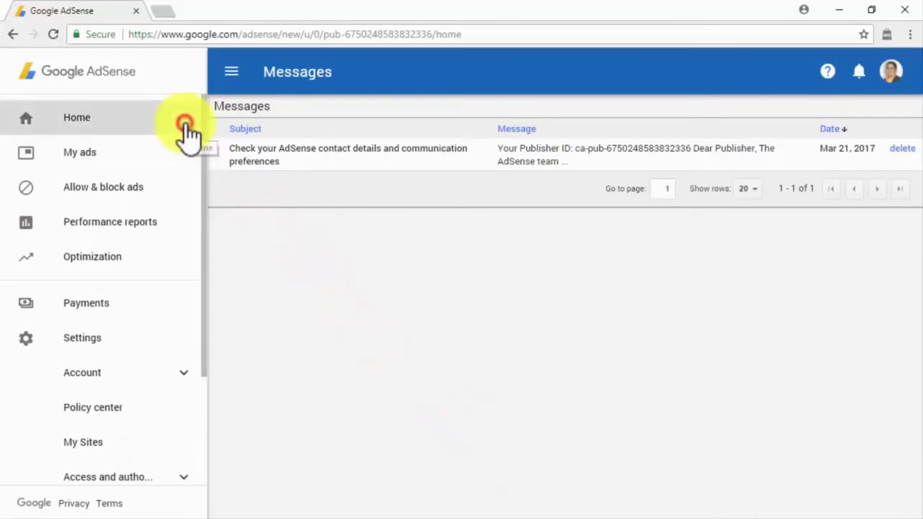